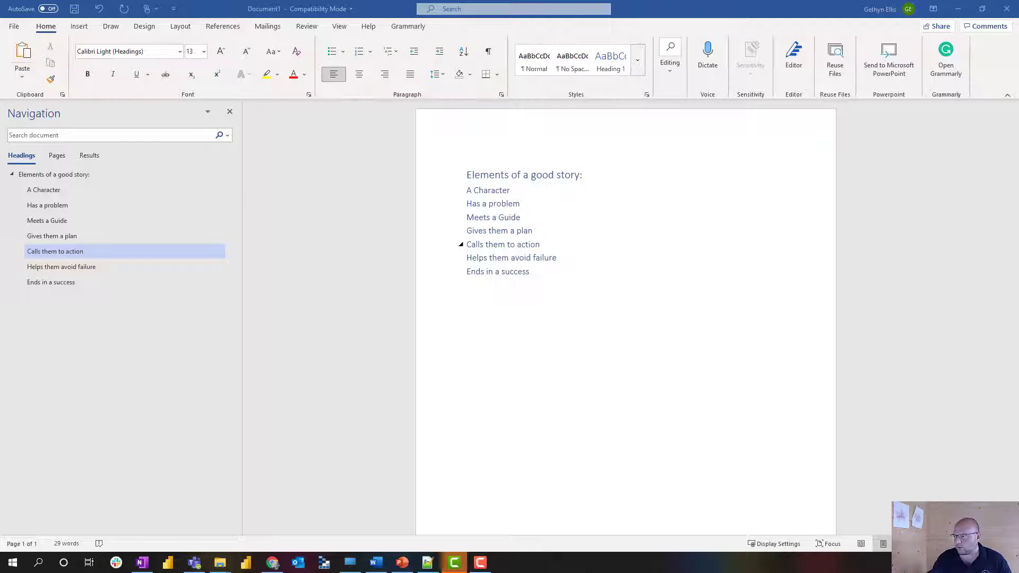
Select the whole story-elements heading list and delete it, leaving a blank page.
{"action": "left_click", "coordinate": [535, 231]}
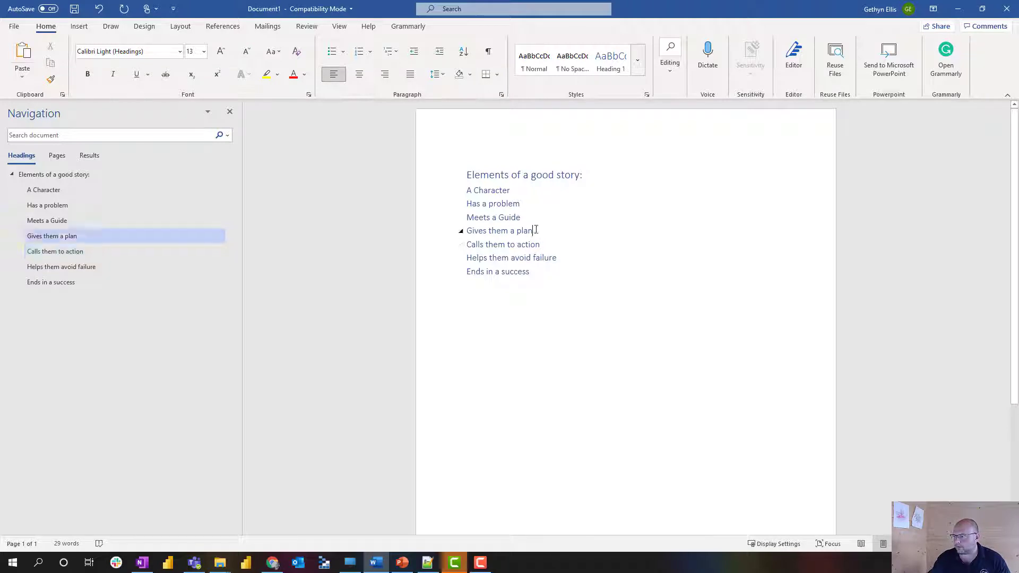
{"action": "key", "text": "ctrl+a"}
{"action": "key", "text": "Delete"}
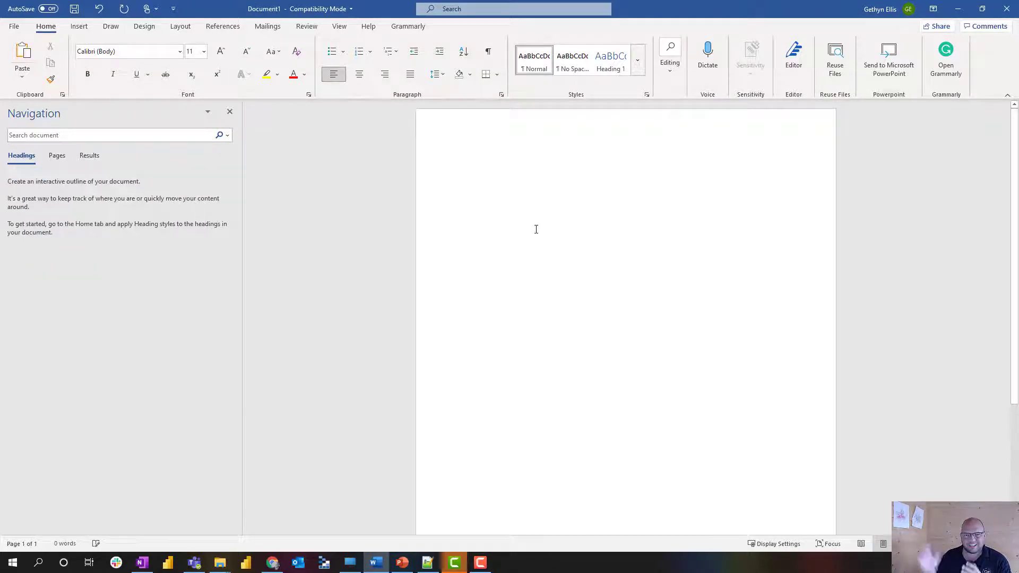
Put the blank document into Outline view and go to the File Home page.
{"action": "left_click", "coordinate": [340, 28]}
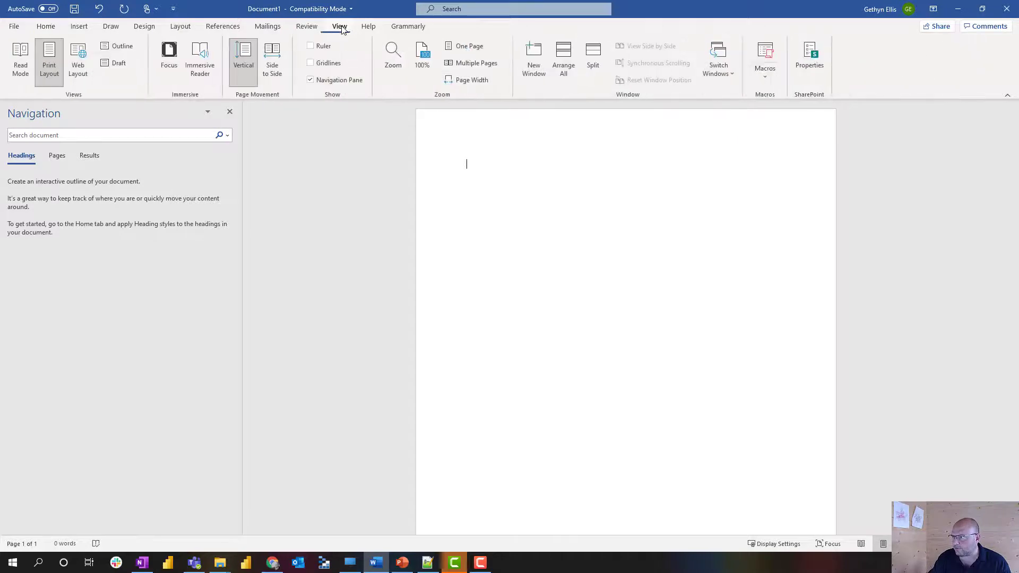
{"action": "left_click", "coordinate": [116, 46]}
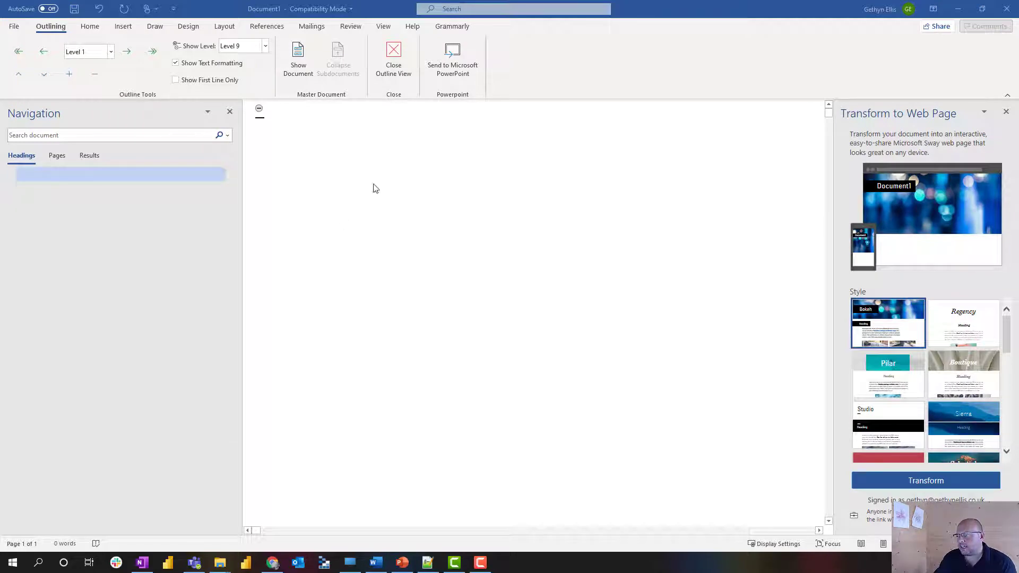
{"action": "left_click", "coordinate": [13, 29]}
{"action": "left_click", "coordinate": [14, 29]}
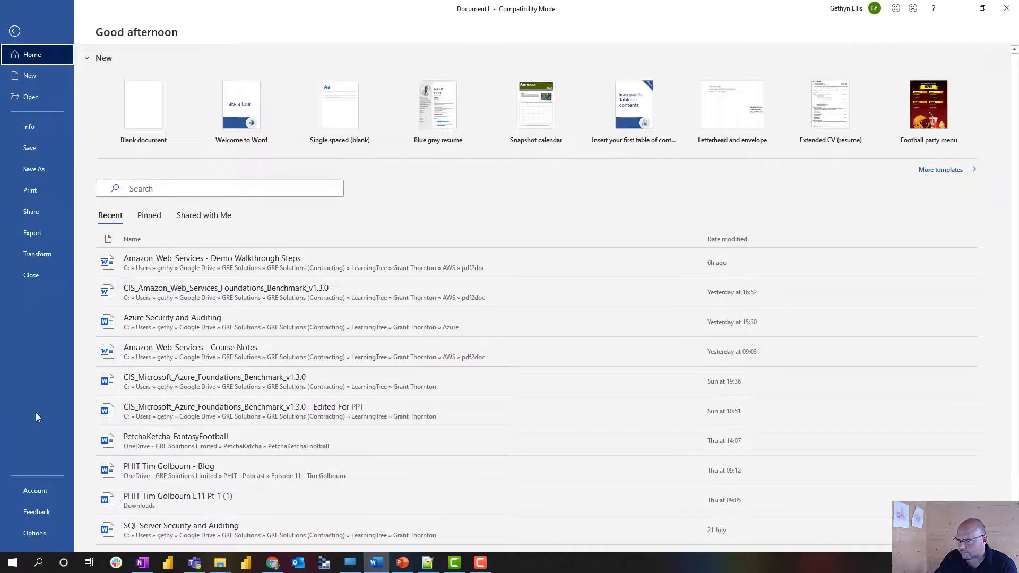
In Word Options, keep Quick Access Toolbar changes for all documents, then go to Customize Ribbon.
{"action": "left_click", "coordinate": [36, 536]}
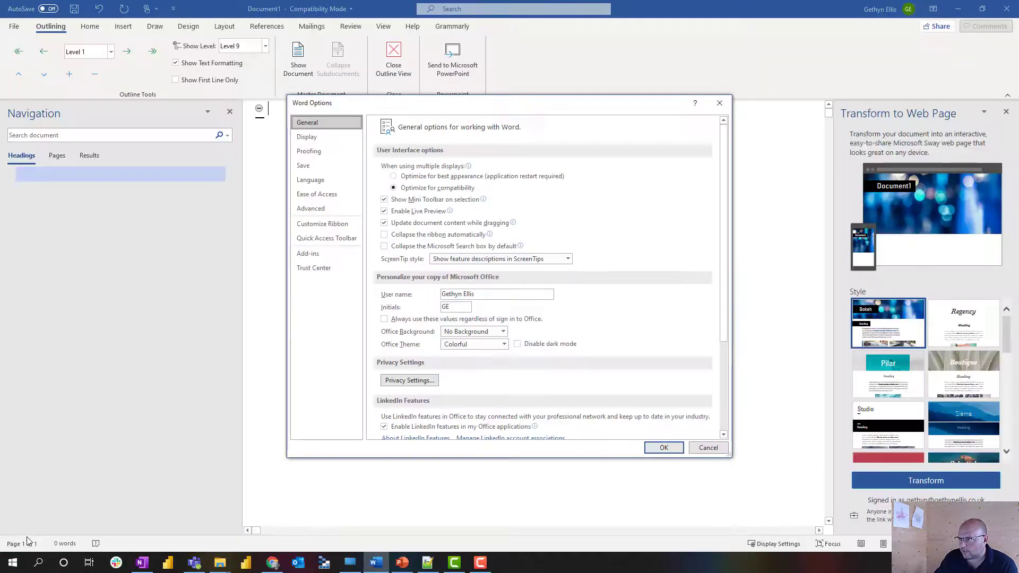
{"action": "left_click", "coordinate": [334, 241]}
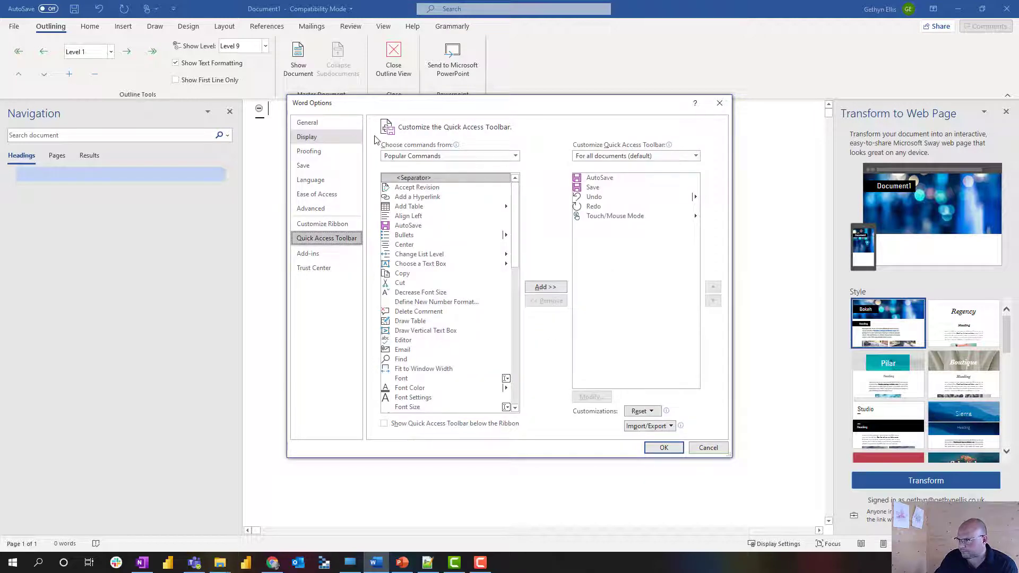
{"action": "left_click", "coordinate": [614, 156]}
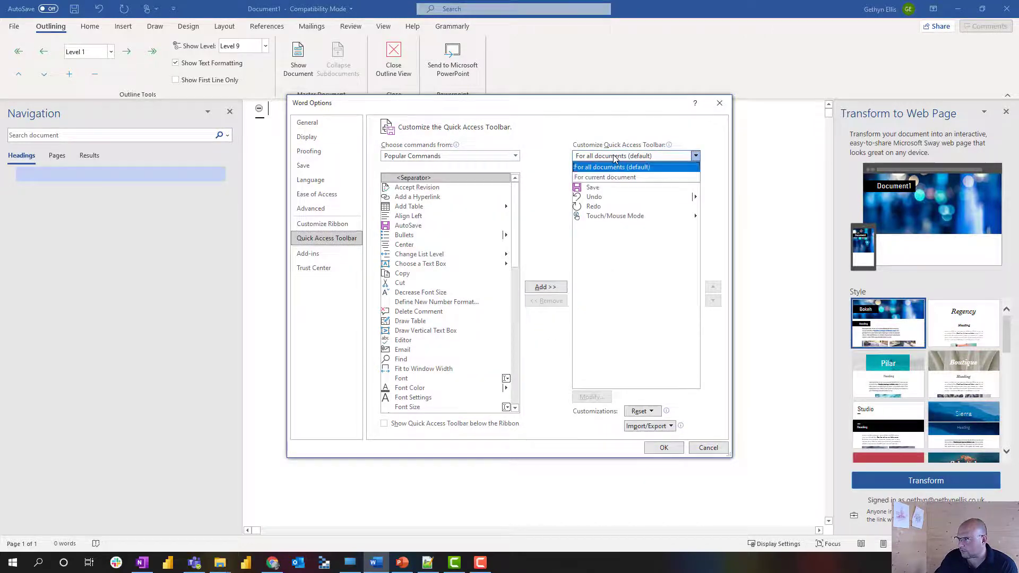
{"action": "left_click", "coordinate": [614, 158]}
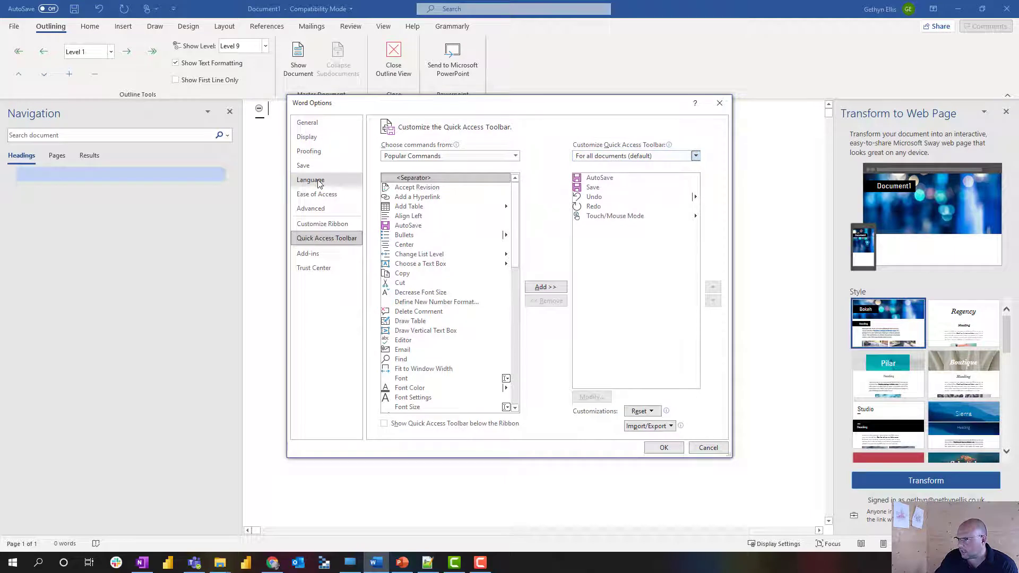
{"action": "left_click", "coordinate": [322, 223]}
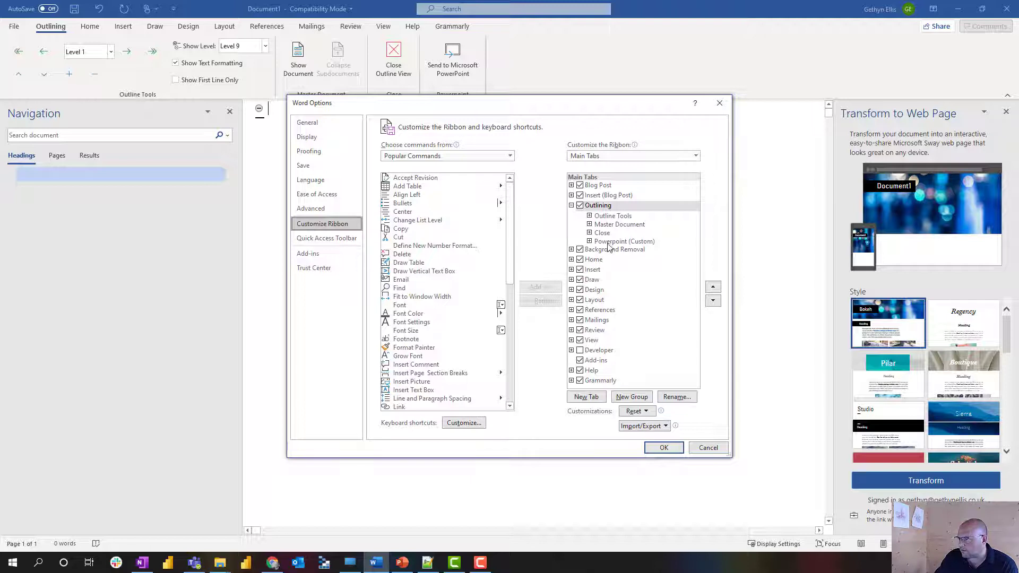
Set the command source to All Commands and select Send to Microsoft PowerPoint.
{"action": "left_click", "coordinate": [440, 156]}
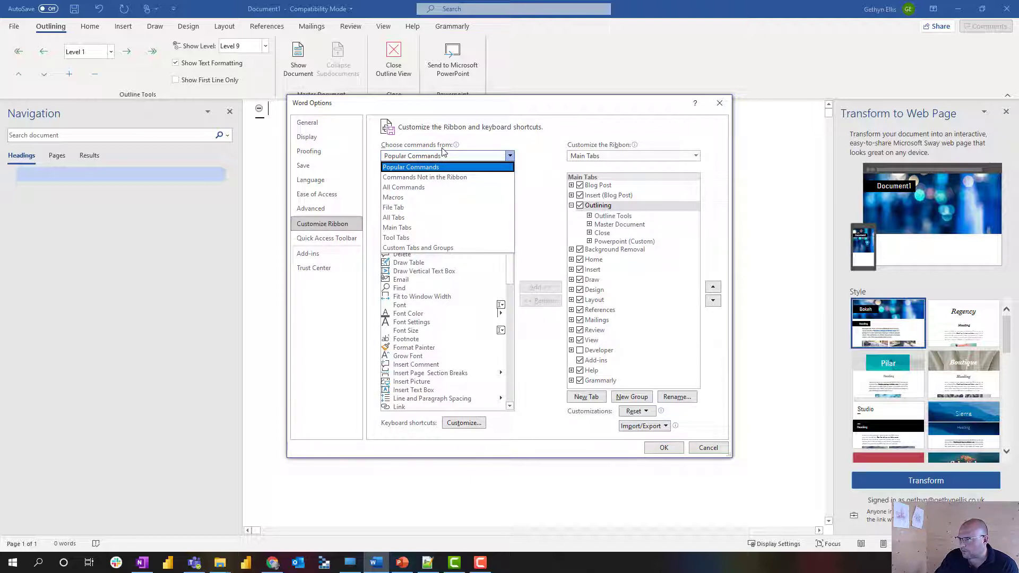
{"action": "left_click", "coordinate": [424, 190]}
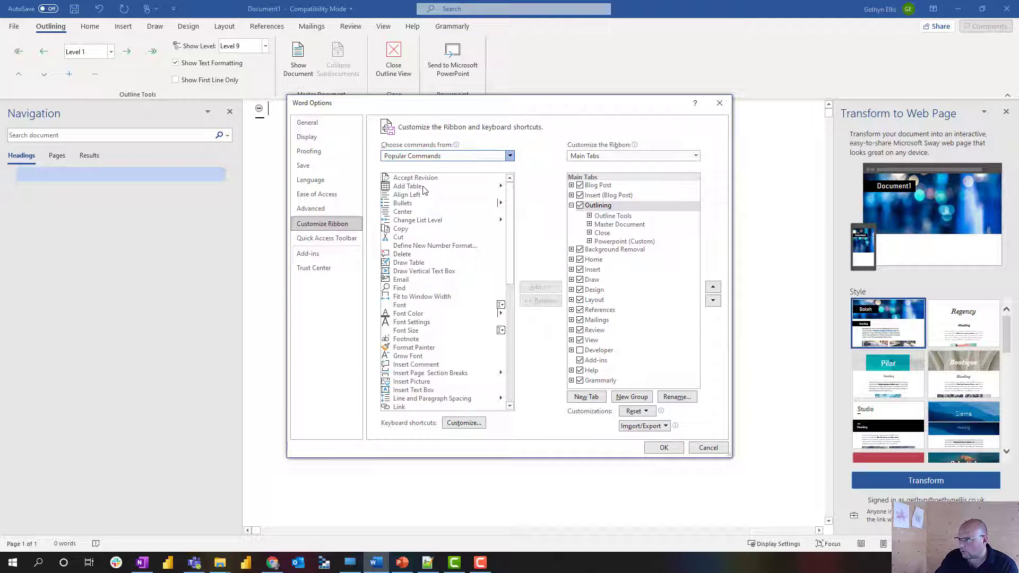
{"action": "left_click", "coordinate": [509, 156]}
{"action": "left_click", "coordinate": [549, 176]}
{"action": "left_click_drag", "start_coordinate": [511, 186], "coordinate": [513, 358]}
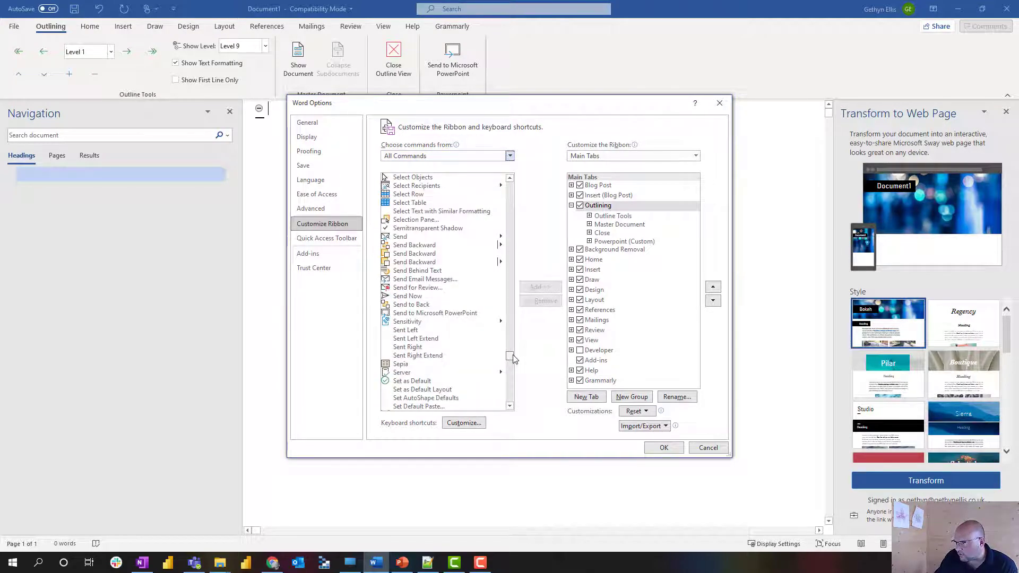
{"action": "left_click", "coordinate": [431, 314]}
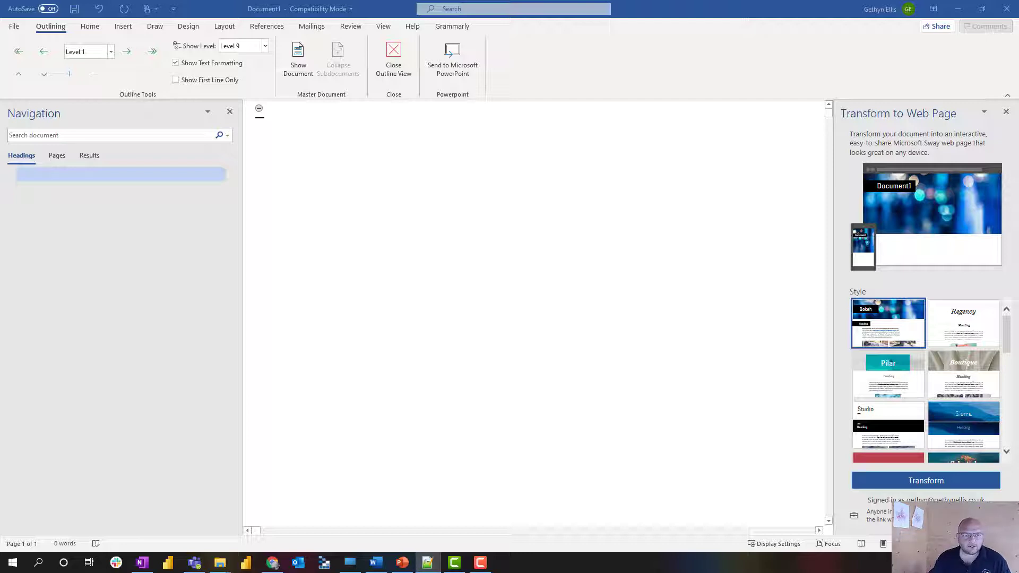
Paste the title 'Fantasy Football Using the Data' as plain text on the empty outline line.
{"action": "left_click", "coordinate": [274, 110]}
{"action": "right_click", "coordinate": [271, 109]}
{"action": "left_click", "coordinate": [298, 164]}
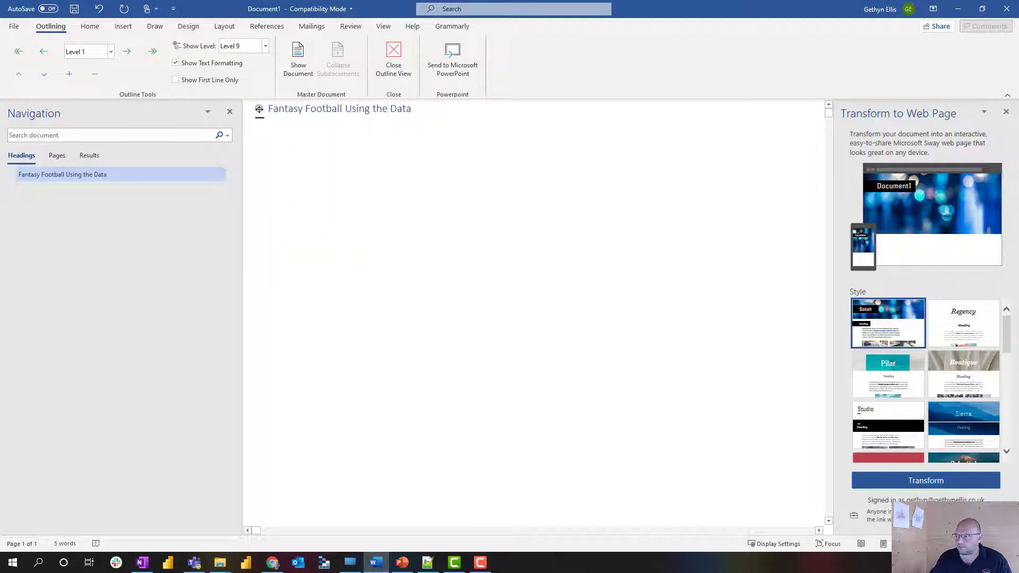
Add the heading 'Successful Fantasy Football Season', correcting the misspelled 'Fanatasy'.
{"action": "key", "text": "alt+Tab"}
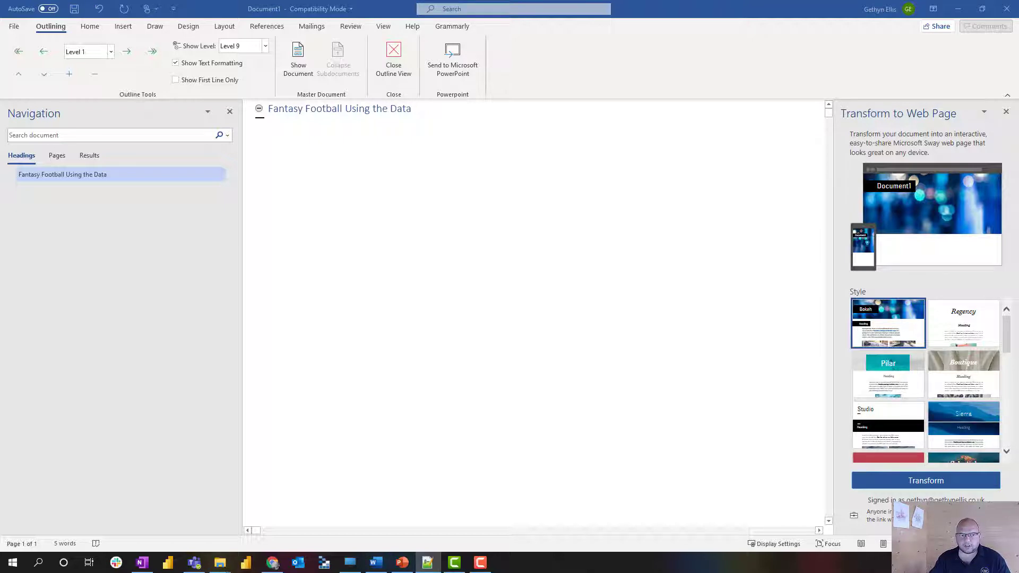
{"action": "left_click", "coordinate": [421, 110]}
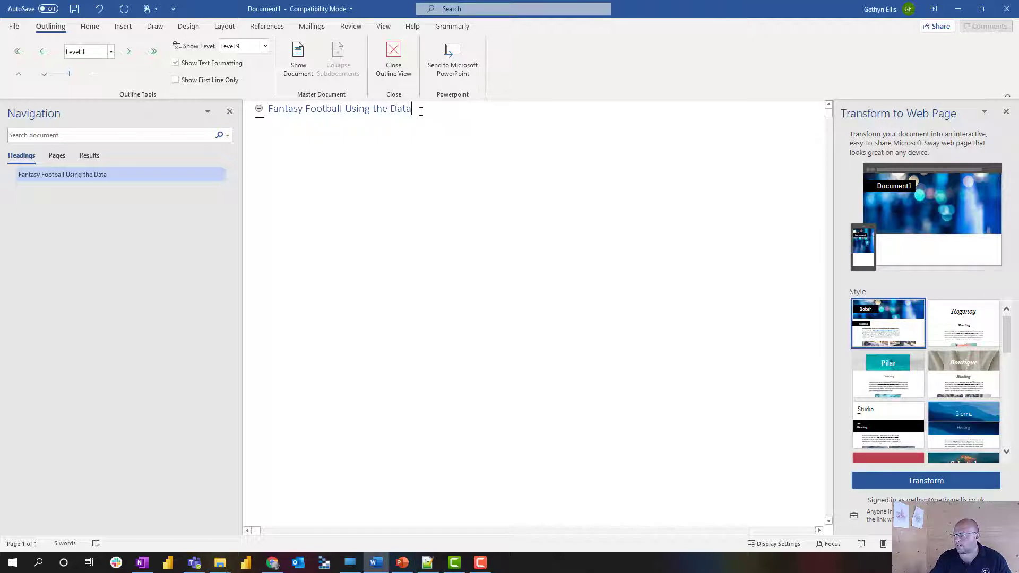
{"action": "key", "text": "Return"}
{"action": "type", "text": "Successful Fanatasy Football Season"}
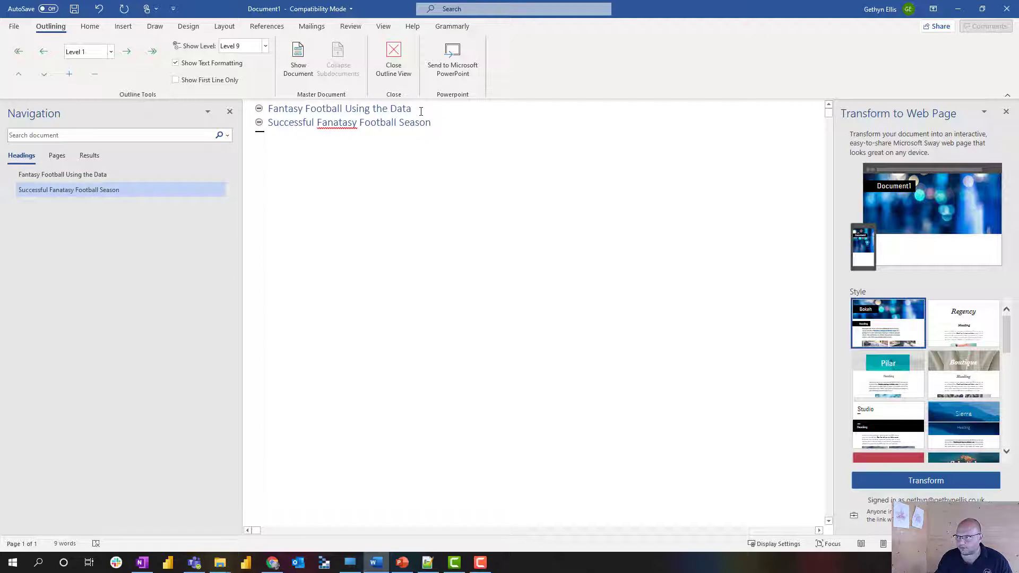
{"action": "right_click", "coordinate": [338, 123]}
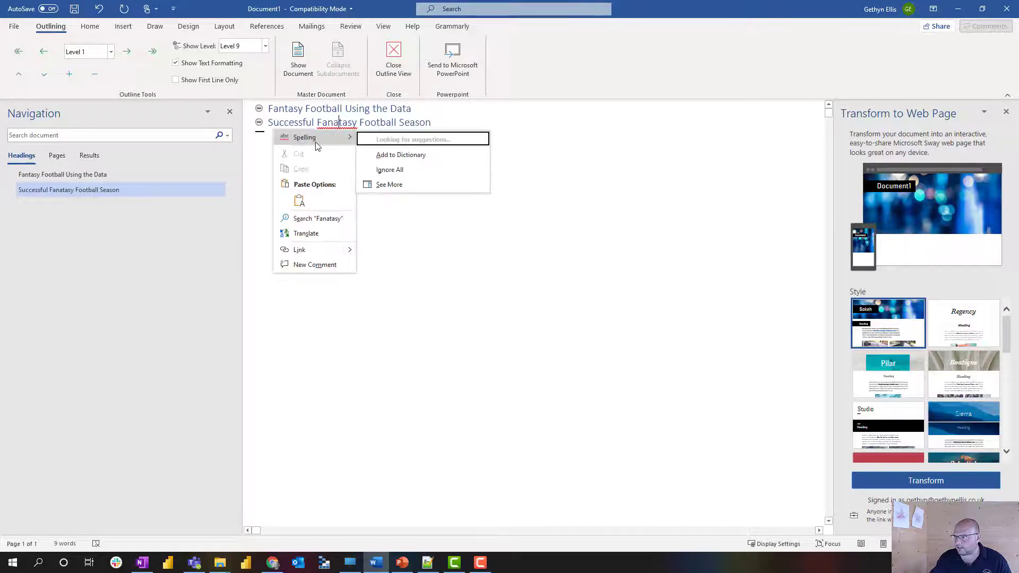
{"action": "left_click", "coordinate": [409, 141]}
{"action": "left_click", "coordinate": [435, 124]}
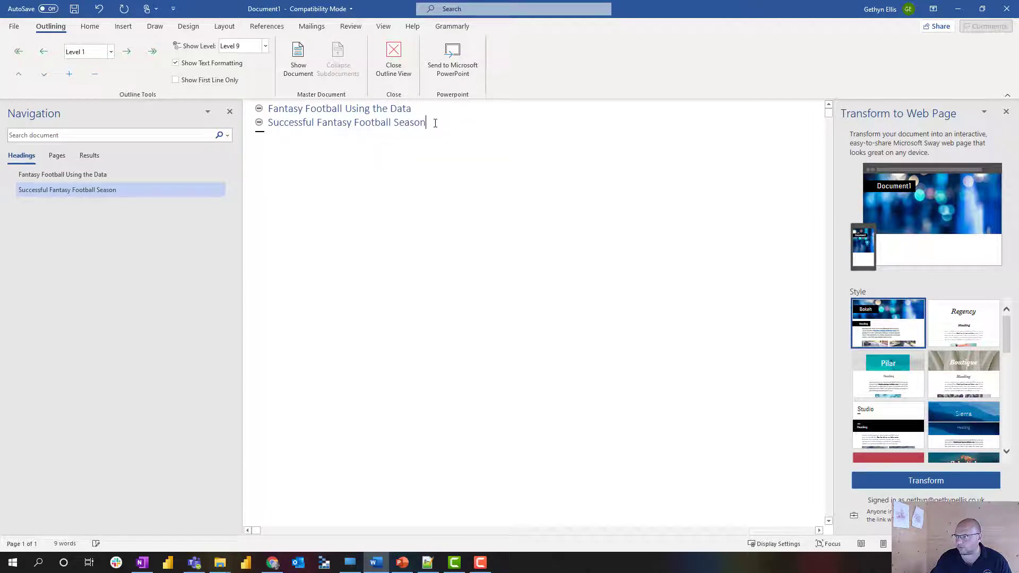
Add a Level 2 point ending 'and have good season', then return the next line to Level 1.
{"action": "key", "text": "Return"}
{"action": "key", "text": "Tab"}
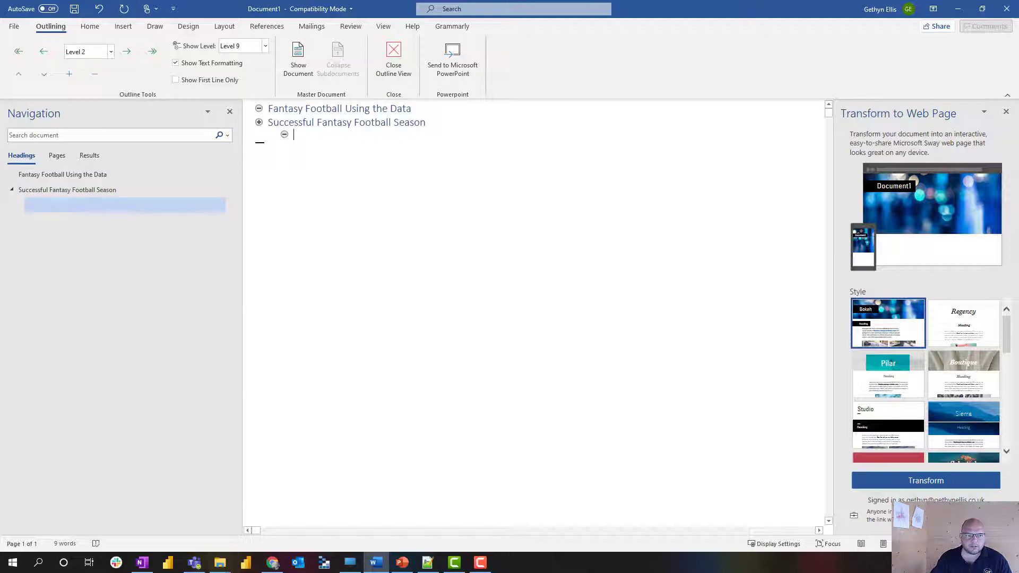
{"action": "key", "text": "alt+Tab"}
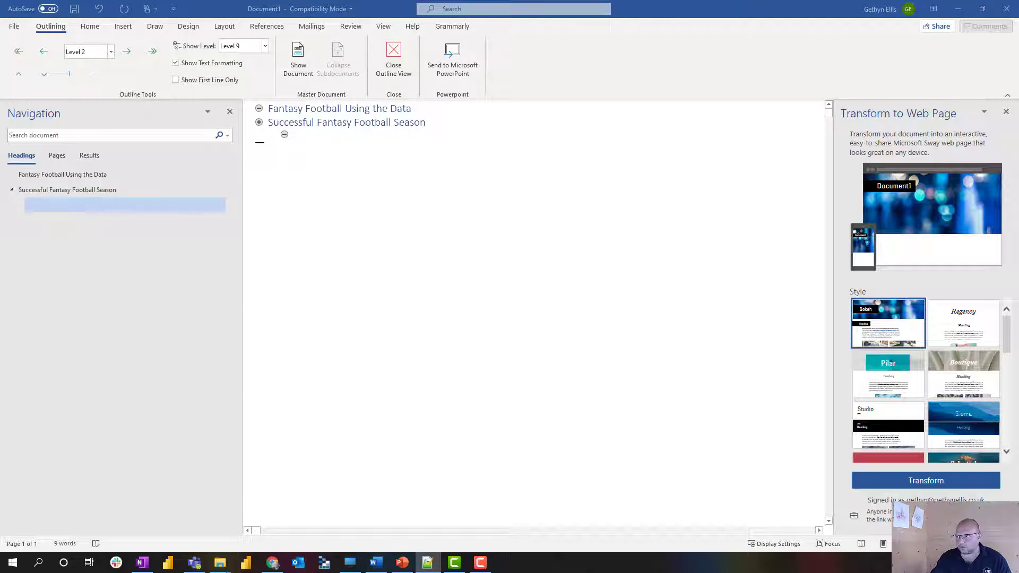
{"action": "left_click", "coordinate": [298, 135]}
{"action": "type", "text": "and have"}
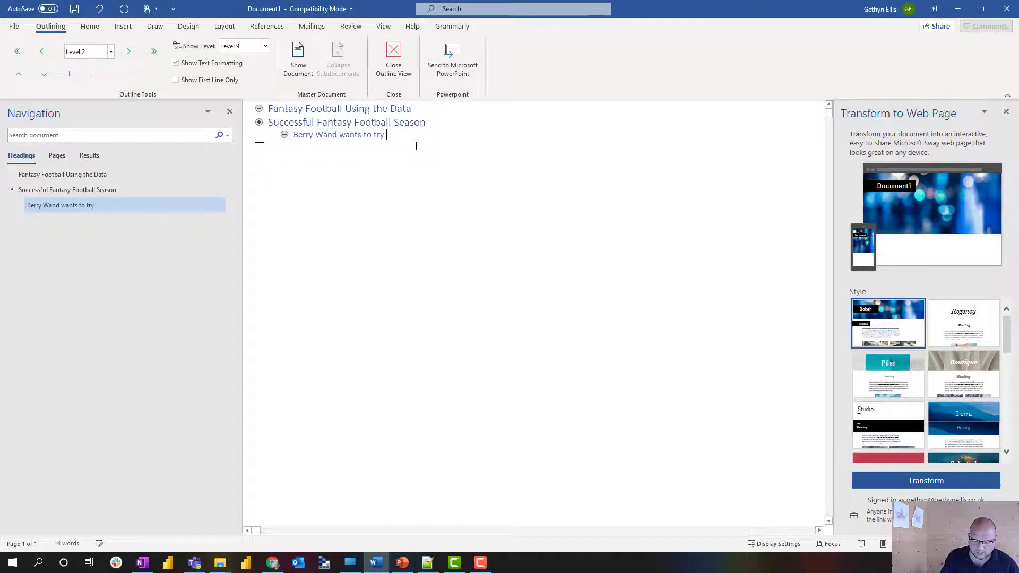
{"action": "type", "text": " g"}
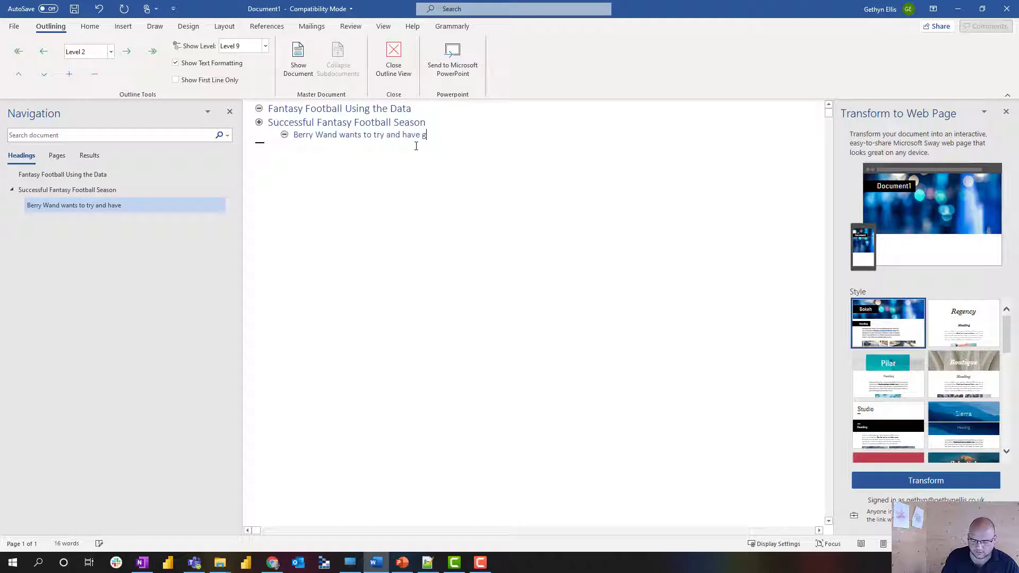
{"action": "type", "text": "ood season"}
{"action": "key", "text": "Return"}
{"action": "key", "text": "shift+Tab"}
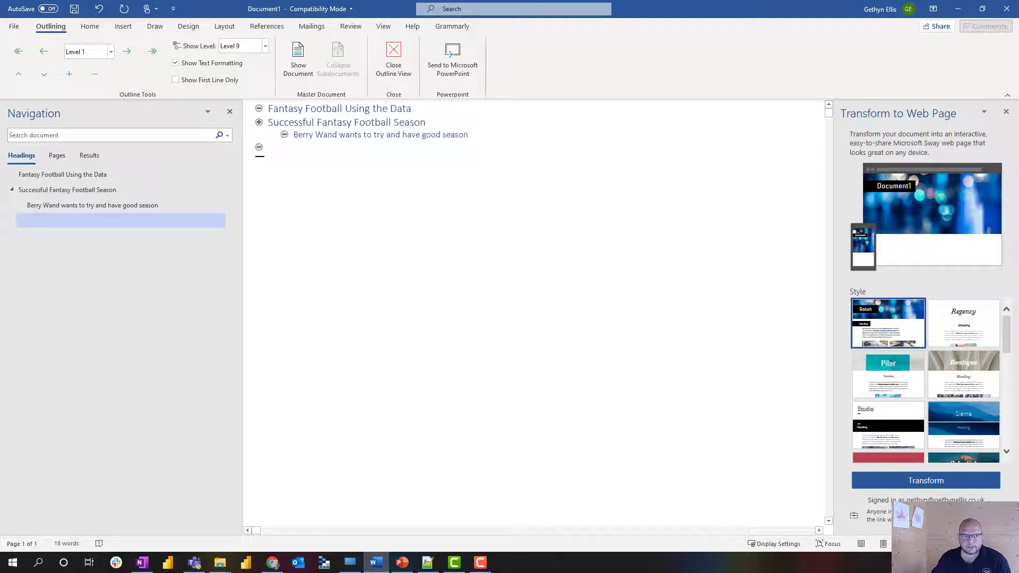
{"action": "key", "text": "alt+Tab"}
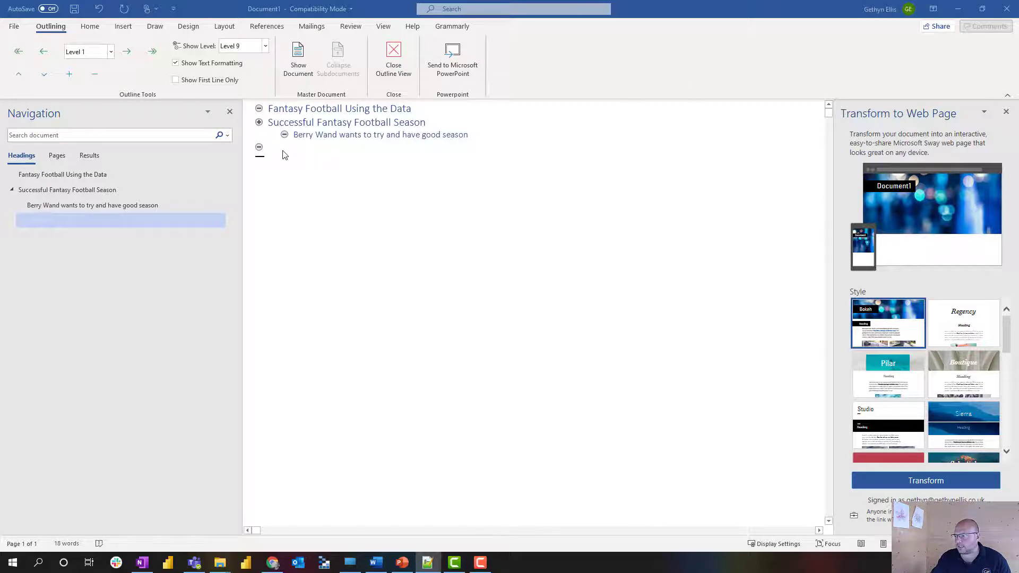
Paste the previous-seasons heading and correct 'dobe' to 'done'.
{"action": "left_click", "coordinate": [276, 150]}
{"action": "type", "text": "Berry hasn’t dobe very well in previous seasons"}
{"action": "double_click", "coordinate": [340, 148]}
{"action": "type", "text": "done"}
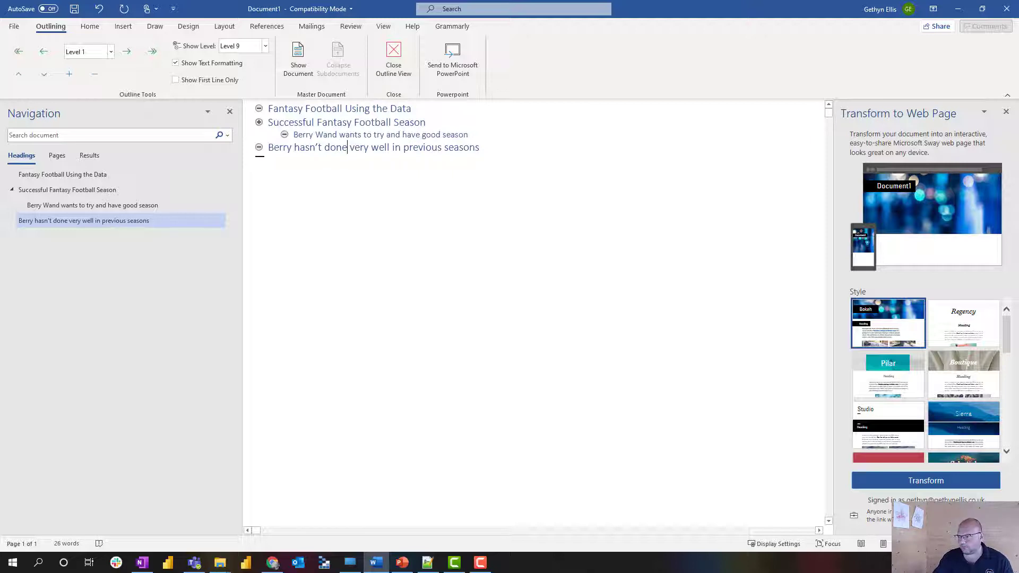
{"action": "key", "text": "alt+Tab"}
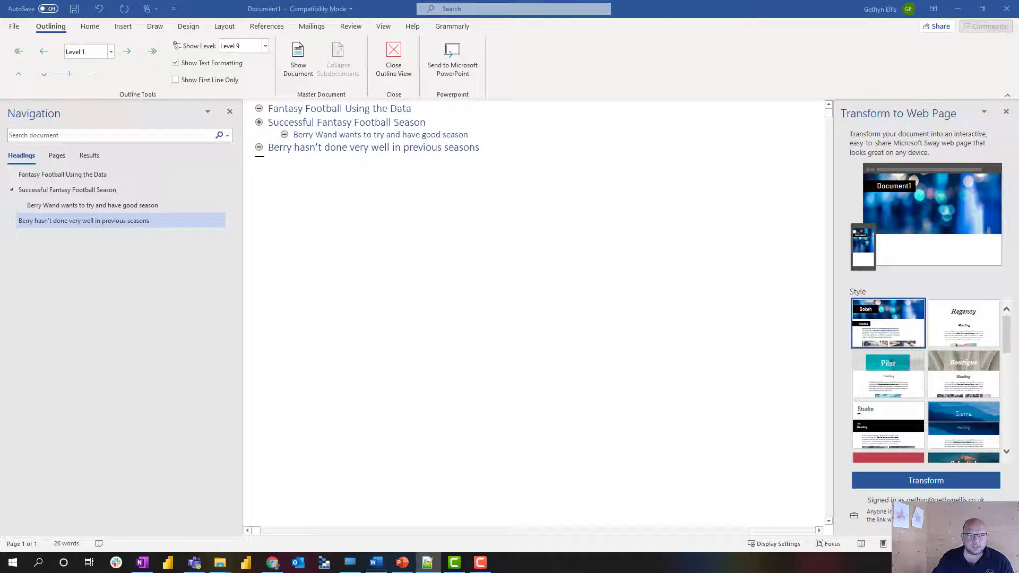
{"action": "key", "text": "alt+Tab"}
Add Level 1 headings 'Her transfers go wrong' and 'Players come in that don't score very many points'.
{"action": "left_click", "coordinate": [480, 150]}
{"action": "key", "text": "Return"}
{"action": "type", "text": "Her transfers go wrong"}
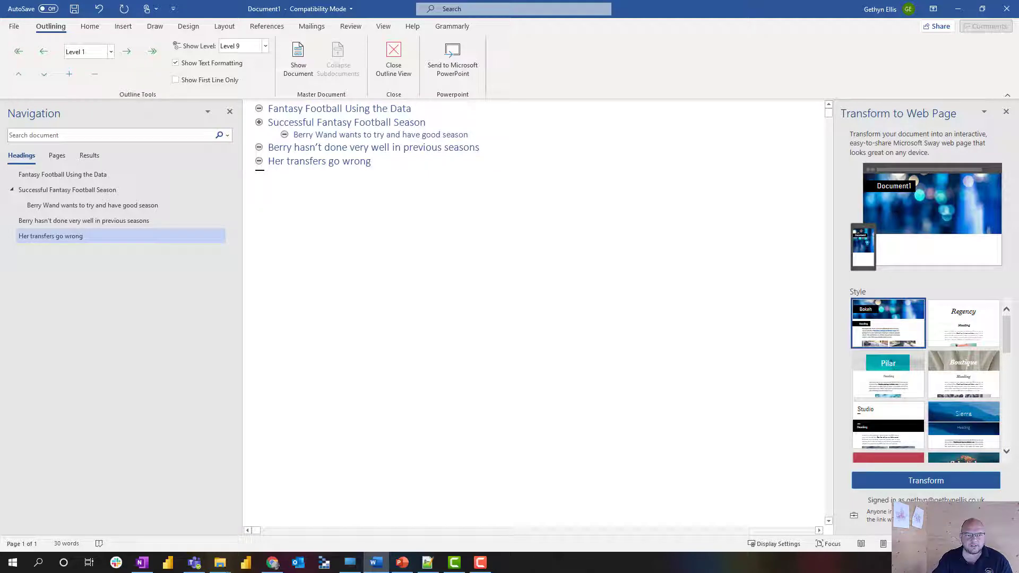
{"action": "key", "text": "alt+Tab"}
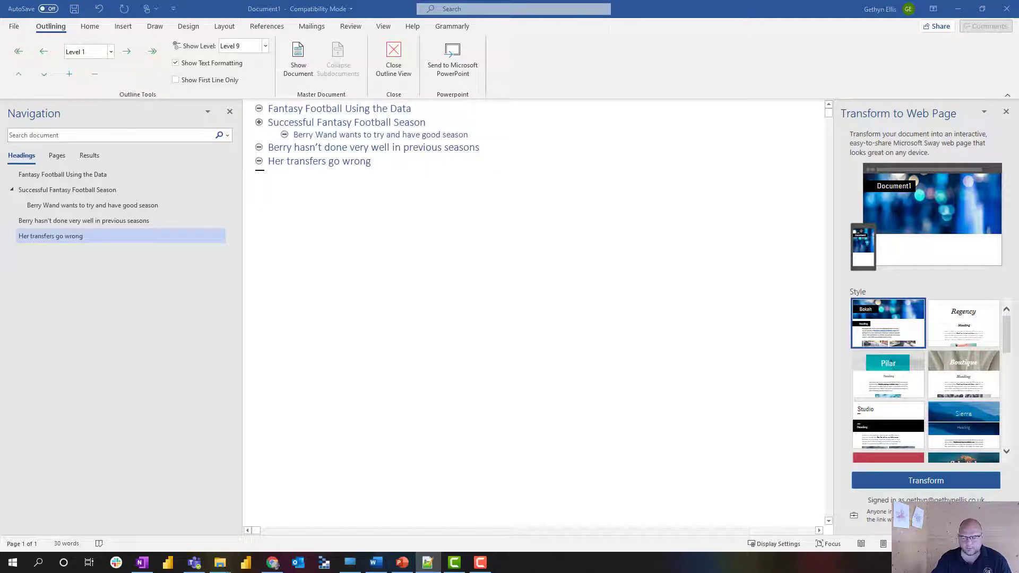
{"action": "left_click", "coordinate": [379, 165]}
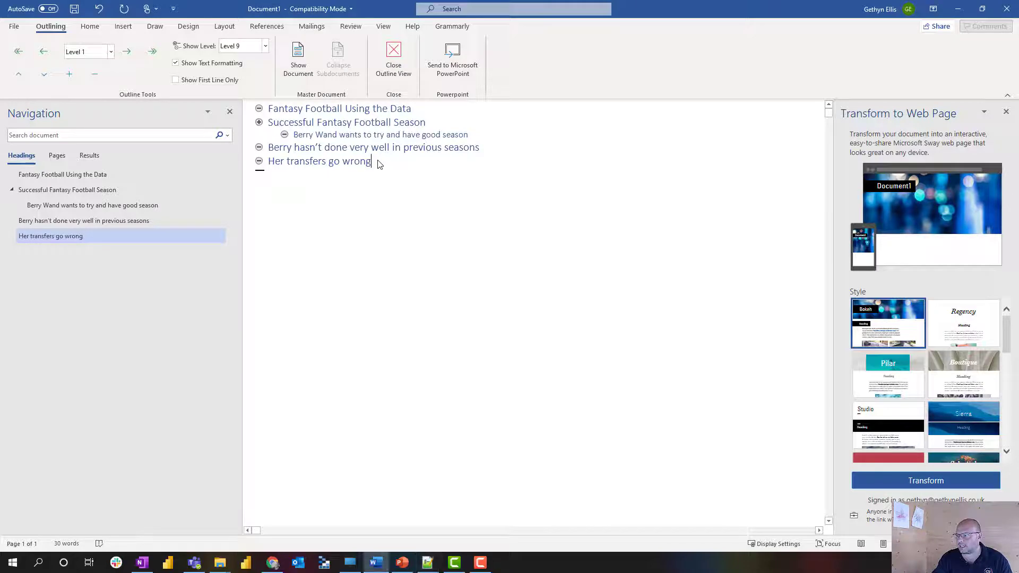
{"action": "key", "text": "Return"}
{"action": "type", "text": "Players come in that don't score very many points"}
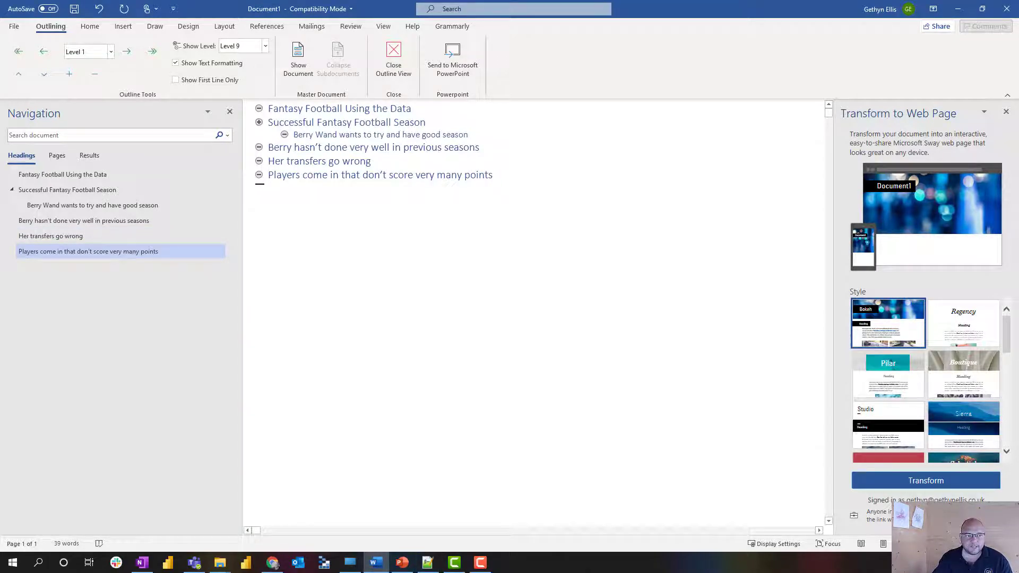
{"action": "key", "text": "alt+Tab"}
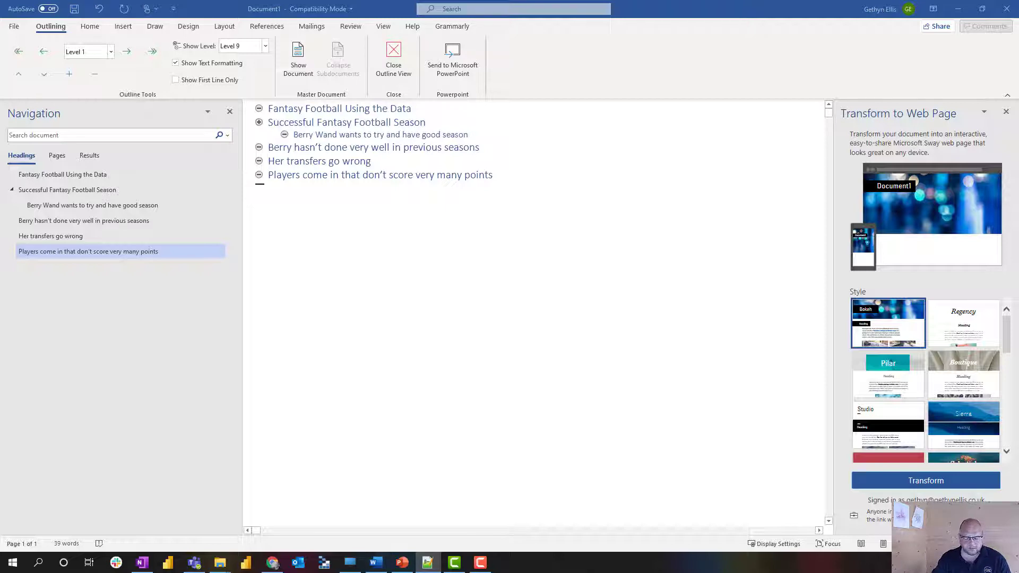
Add the 'Money Ball' heading and start a new line beneath it.
{"action": "left_click", "coordinate": [499, 181]}
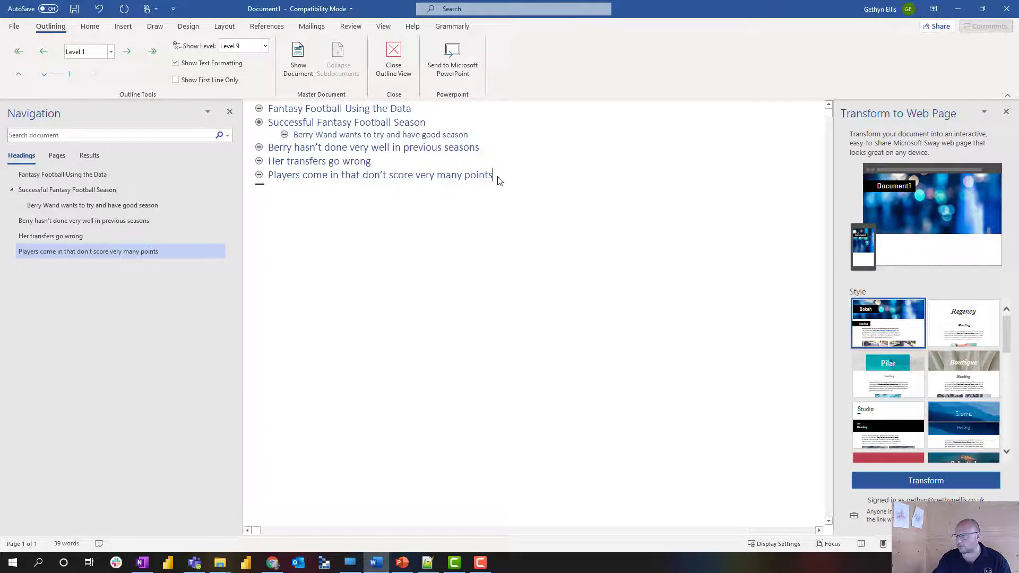
{"action": "key", "text": "Return"}
{"action": "type", "text": "Money Ball"}
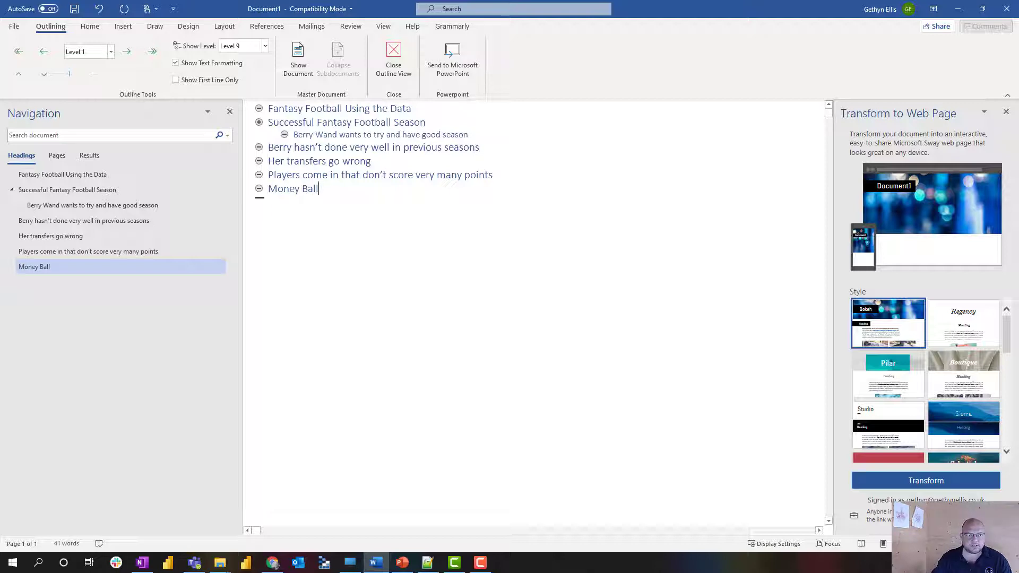
{"action": "key", "text": "alt+Tab"}
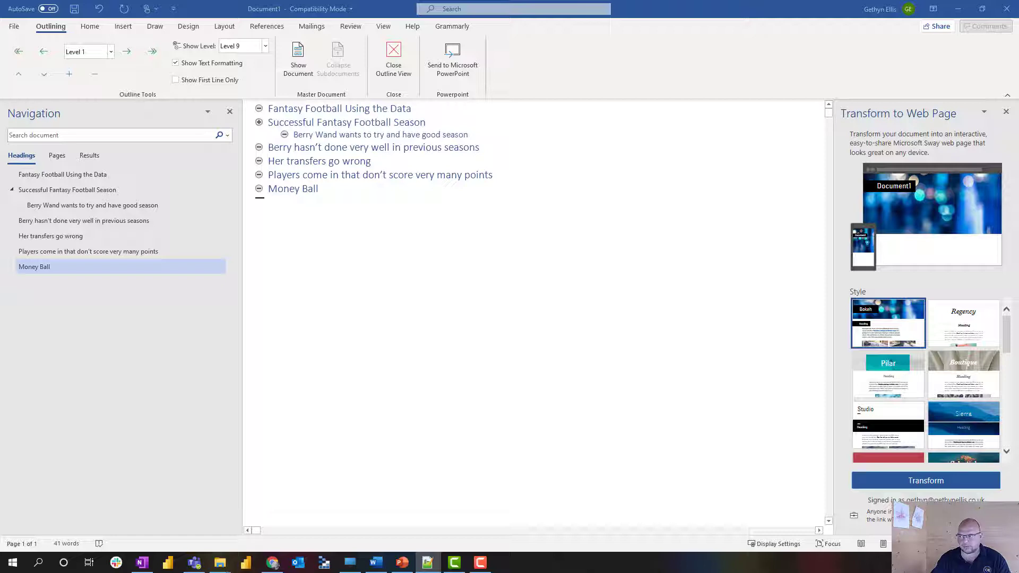
{"action": "left_click", "coordinate": [344, 193]}
{"action": "key", "text": "Return"}
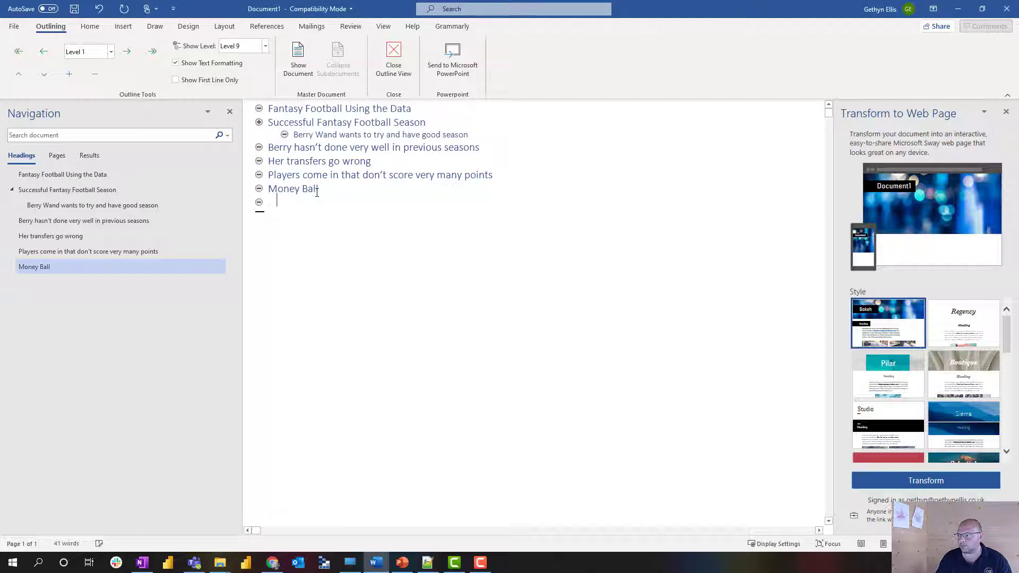
Add the Level 2 point 'We use the data to look at better selecting our side' under Money Ball.
{"action": "key", "text": "Tab"}
{"action": "type", "text": "We use the data to look at better selecting our side"}
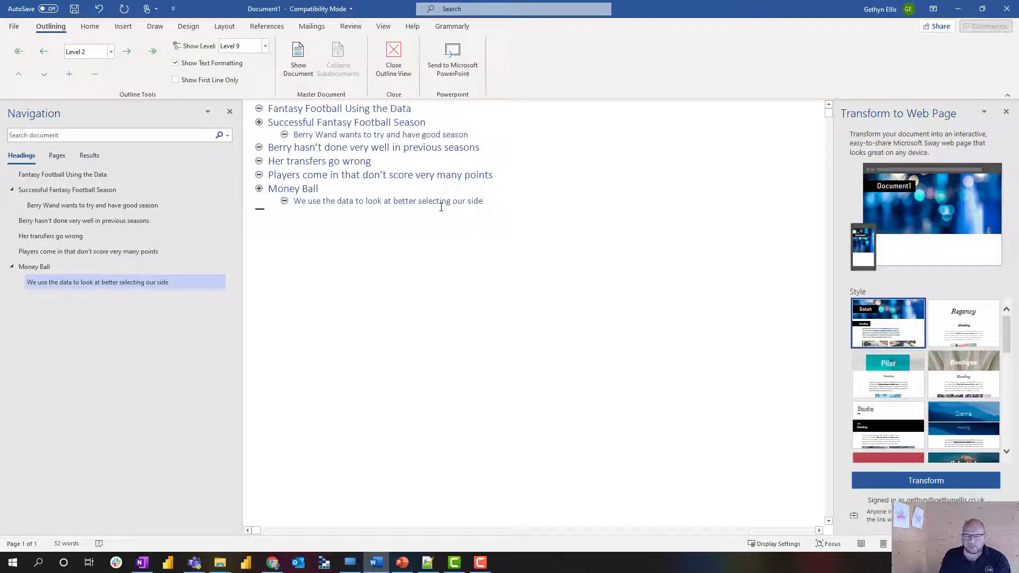
{"action": "key", "text": "Return"}
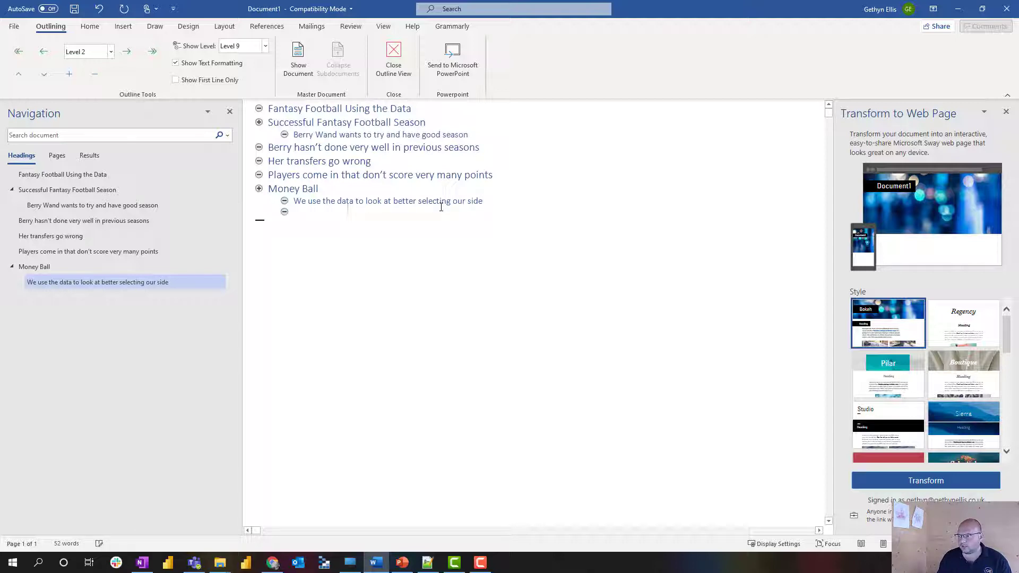
{"action": "key", "text": "shift+Tab"}
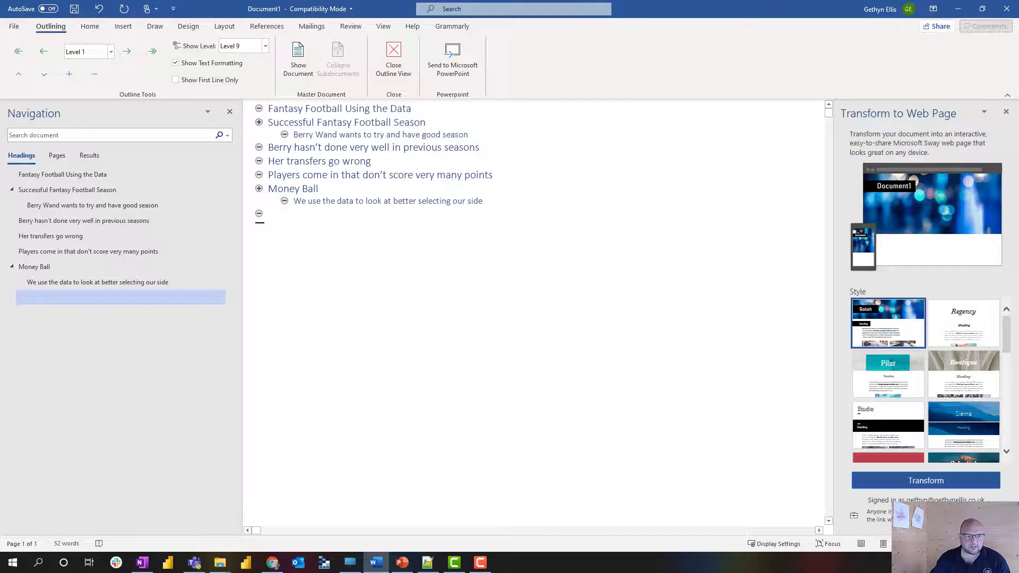
Paste the PowerShell heading with its FPL API subpoint at Level 2.
{"action": "key", "text": "alt+Tab"}
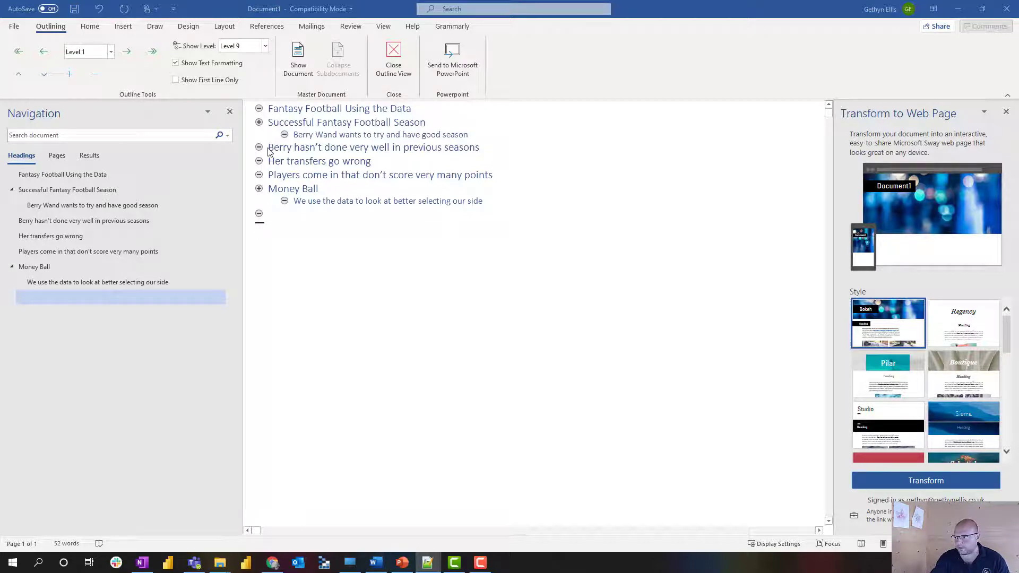
{"action": "left_click", "coordinate": [269, 213]}
{"action": "right_click", "coordinate": [269, 211]}
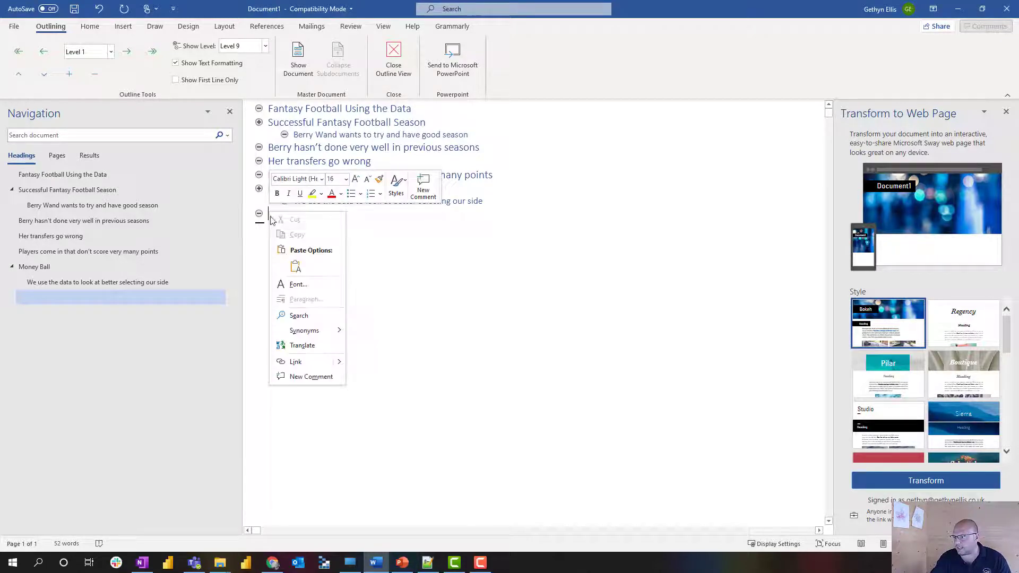
{"action": "left_click", "coordinate": [298, 270]}
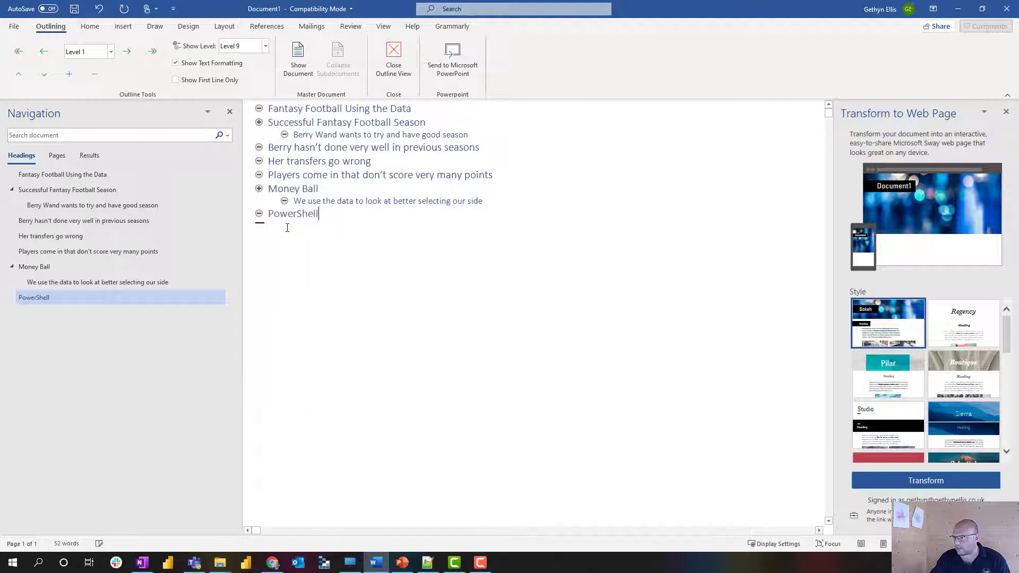
{"action": "key", "text": "Return"}
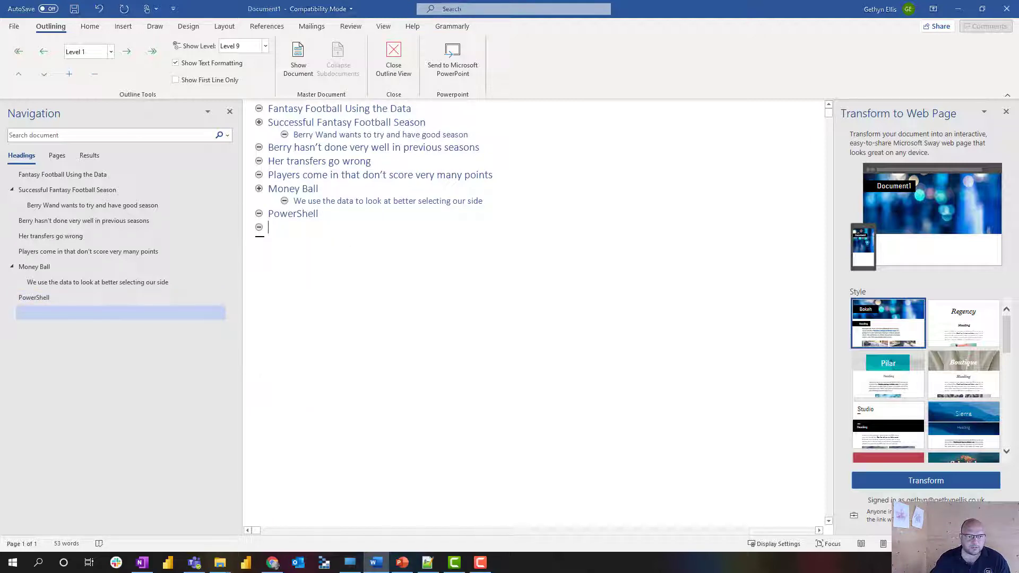
{"action": "key", "text": "alt+Tab"}
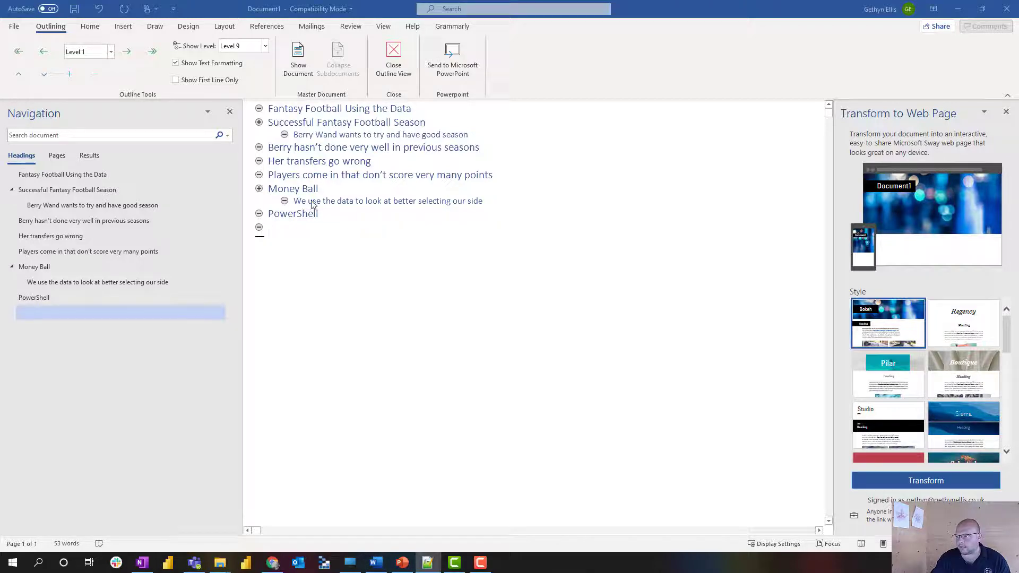
{"action": "left_click", "coordinate": [285, 225]}
{"action": "key", "text": "Tab"}
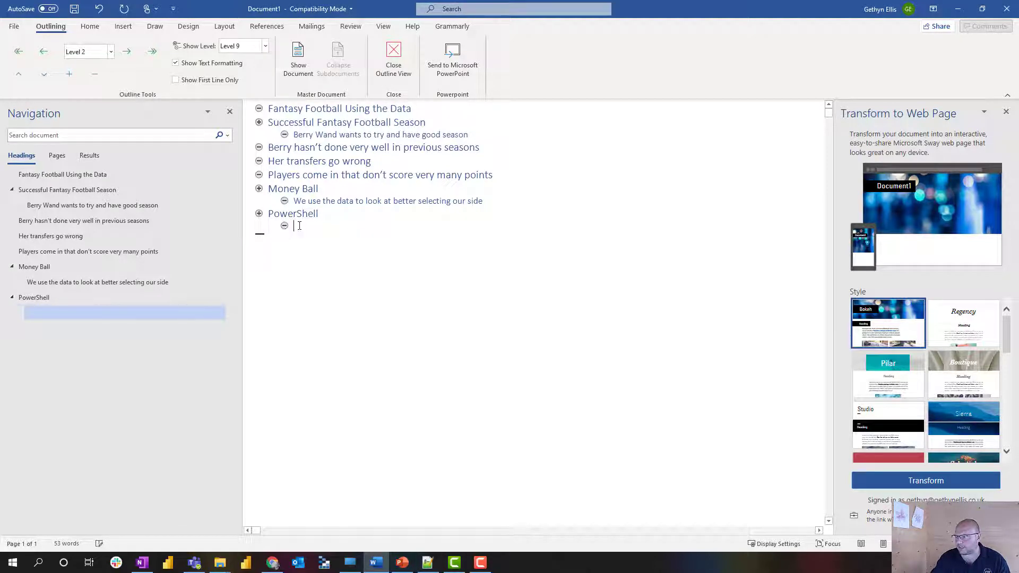
{"action": "right_click", "coordinate": [297, 225]}
{"action": "left_click", "coordinate": [332, 285]}
{"action": "key", "text": "Return"}
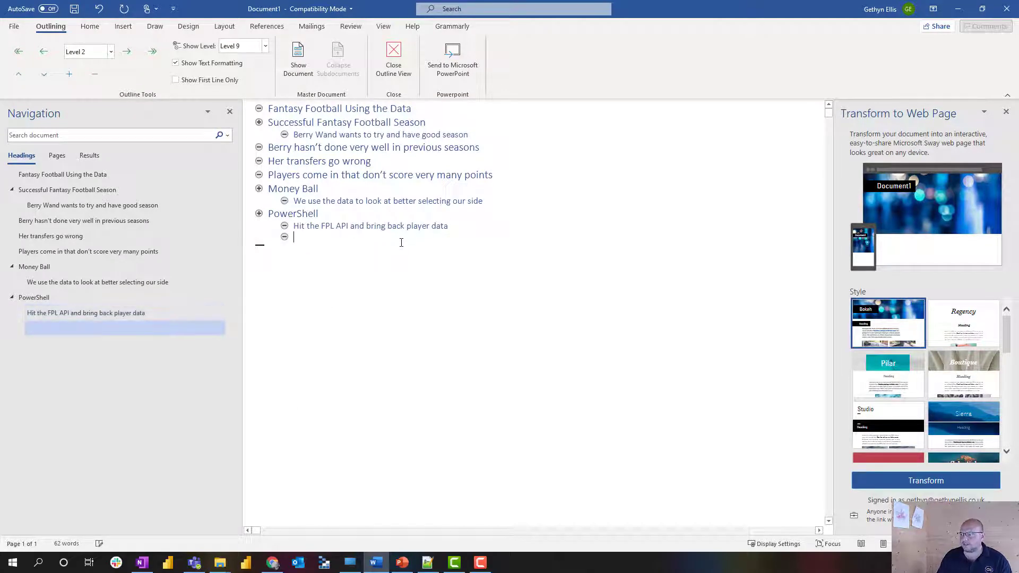
{"action": "key", "text": "shift+Tab"}
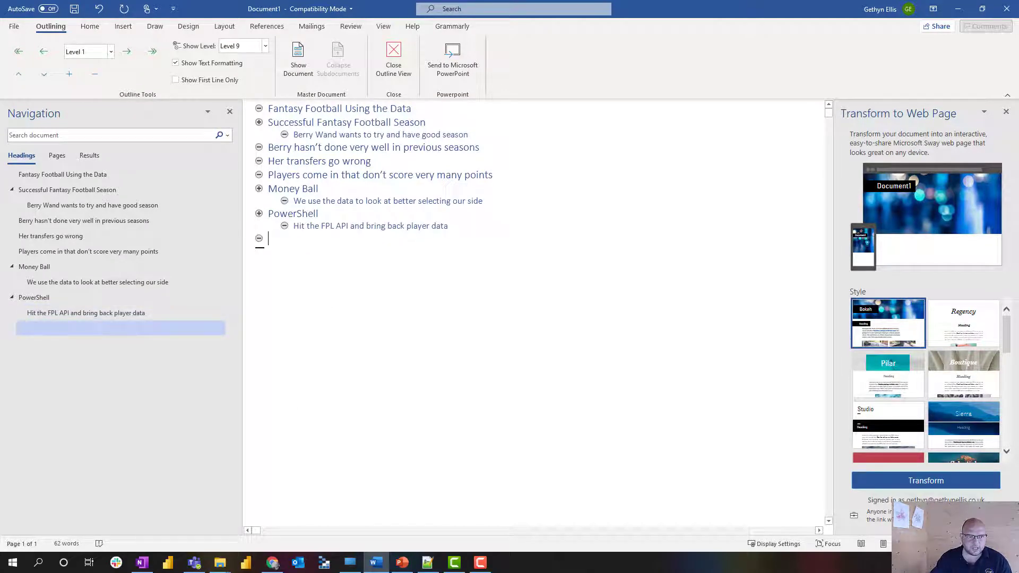
Paste the Power BI analysis heading and change 'visual' to 'visualise'.
{"action": "key", "text": "alt+Tab"}
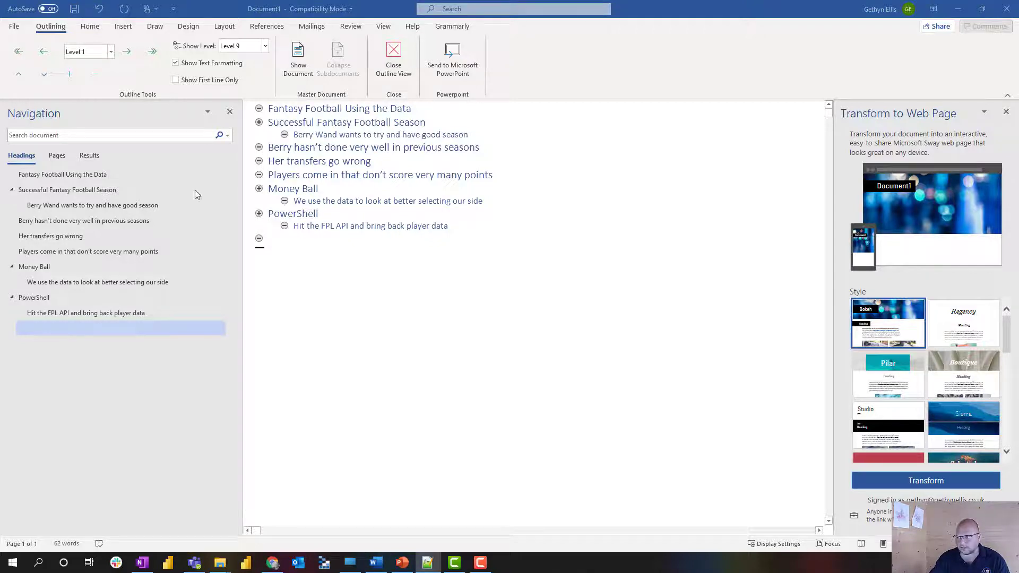
{"action": "left_click", "coordinate": [270, 242]}
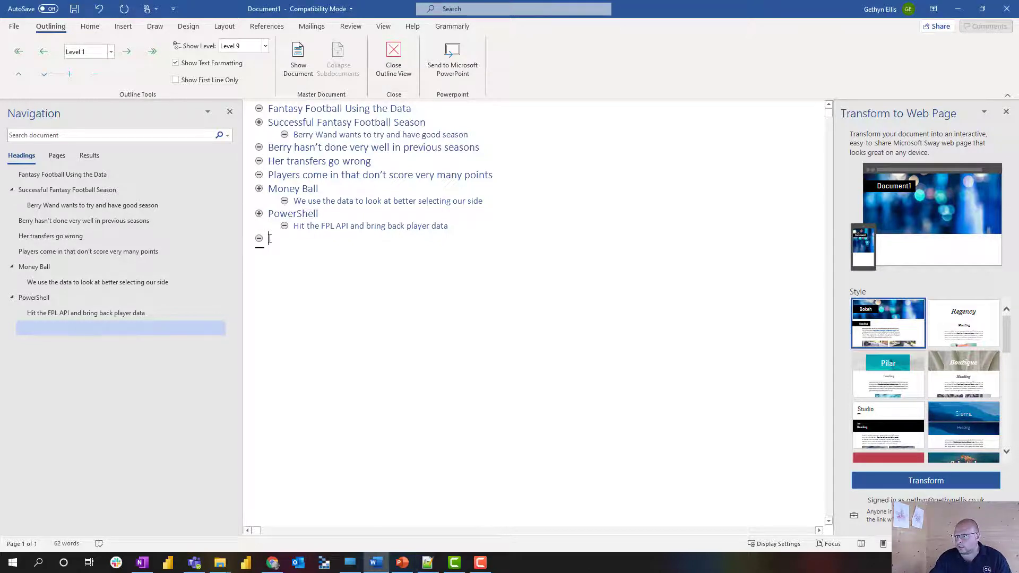
{"action": "right_click", "coordinate": [269, 241]}
{"action": "left_click", "coordinate": [295, 293]}
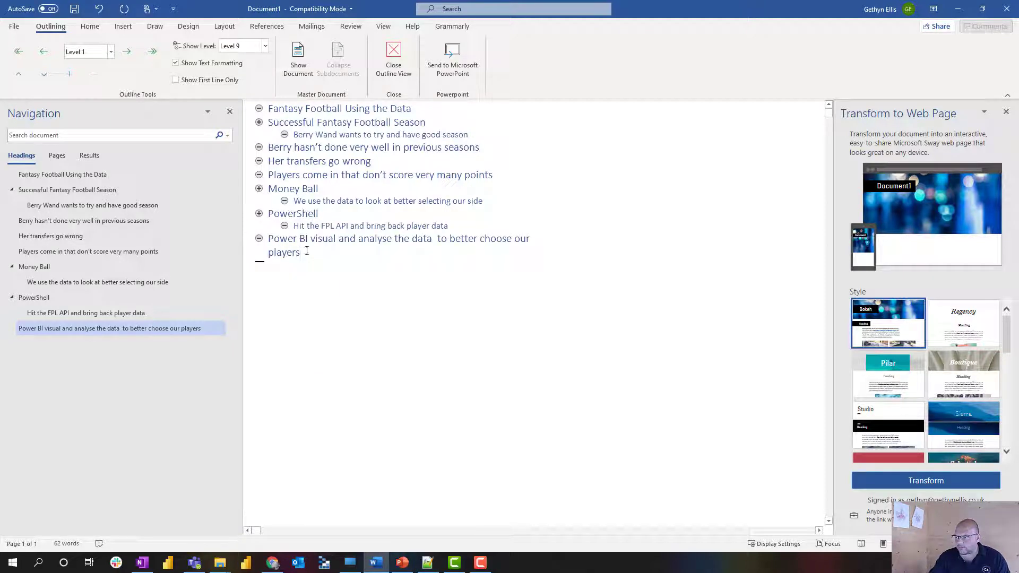
{"action": "left_click", "coordinate": [335, 241]}
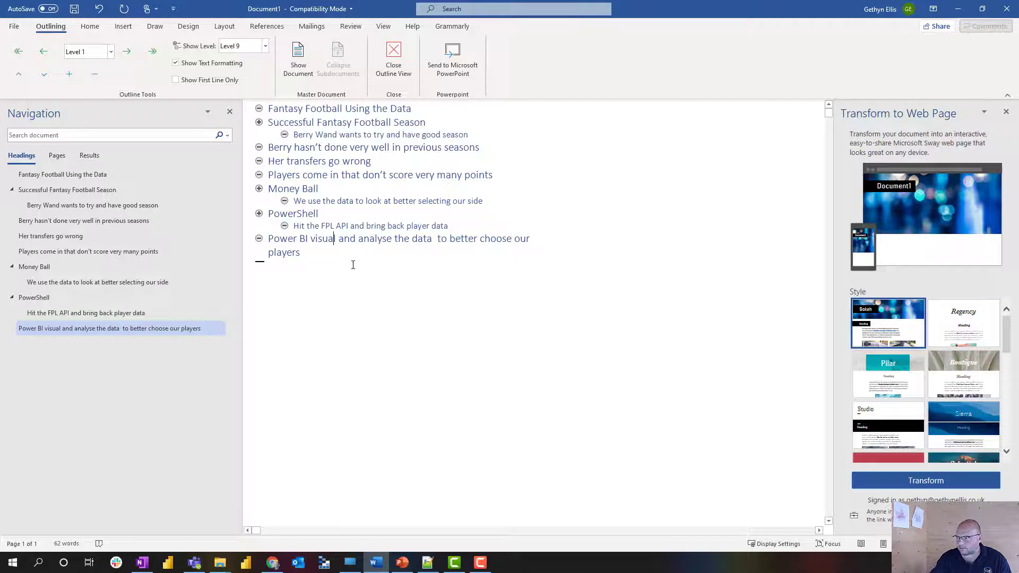
{"action": "type", "text": "ise"}
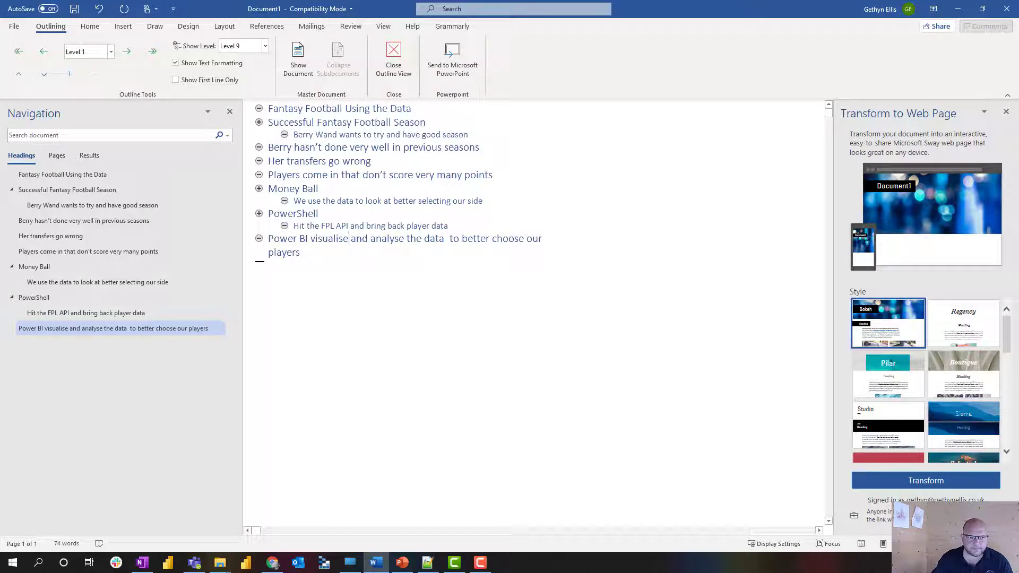
{"action": "key", "text": "alt+Tab"}
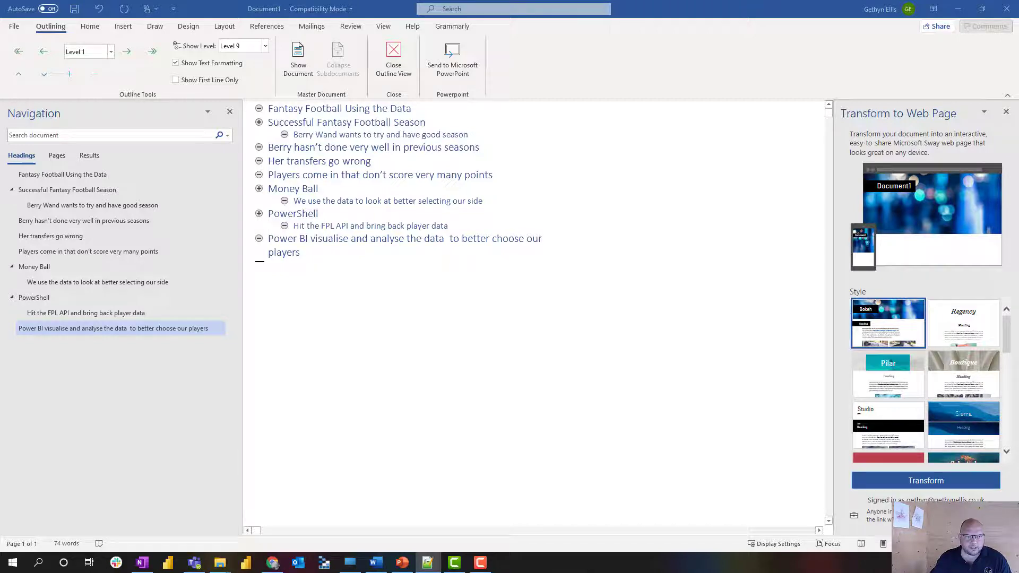
{"action": "left_click", "coordinate": [313, 258]}
Add the heading 'Bring data into Power BI' with the Level 2 point 'Power Query'.
{"action": "type", "text": "Bring data into Power BI"}
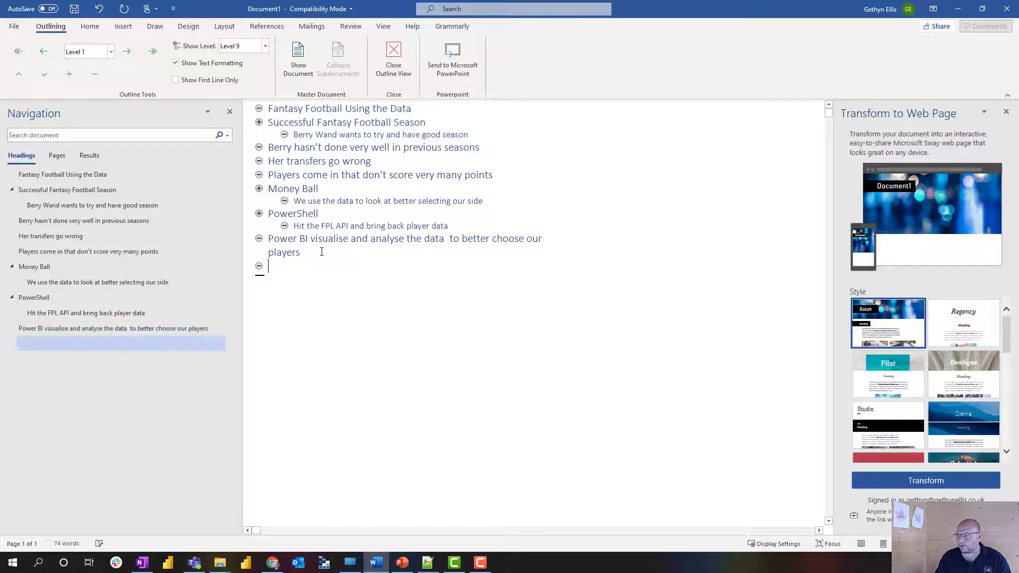
{"action": "key", "text": "Return"}
{"action": "key", "text": "Tab"}
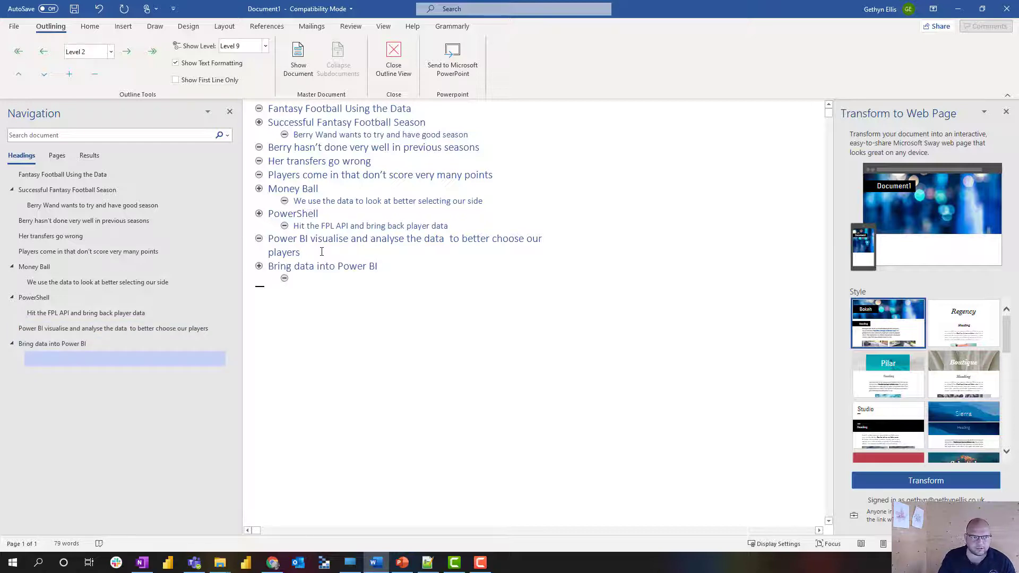
{"action": "type", "text": "Power Query"}
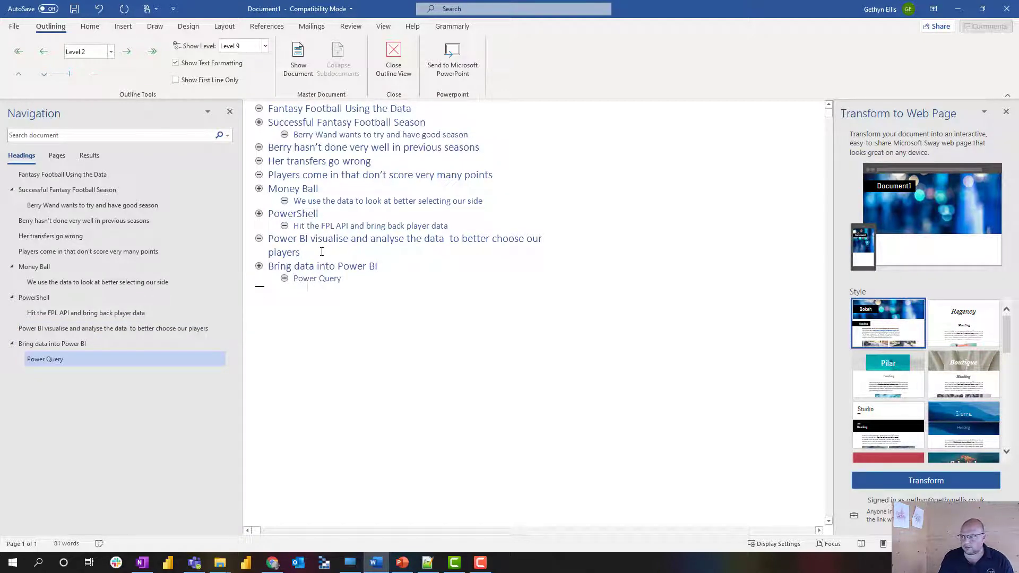
{"action": "key", "text": "Return"}
{"action": "key", "text": "shift+Tab"}
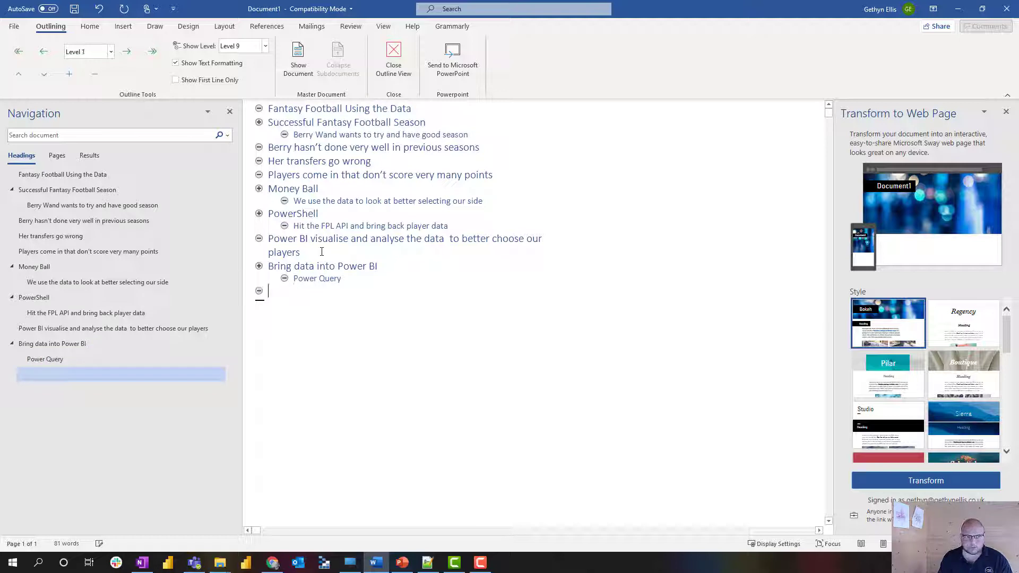
Add 'Build a model' with the subpoint 'Probably use a star schema', fixing 'Proabaly'.
{"action": "type", "text": "Bu"}
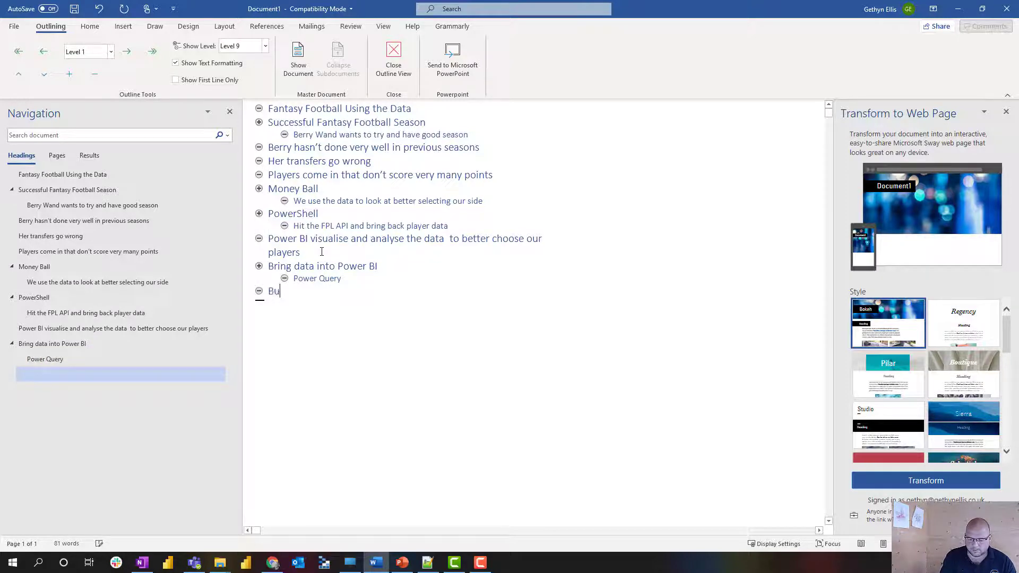
{"action": "type", "text": "ild a model"}
{"action": "key", "text": "Return"}
{"action": "key", "text": "Tab"}
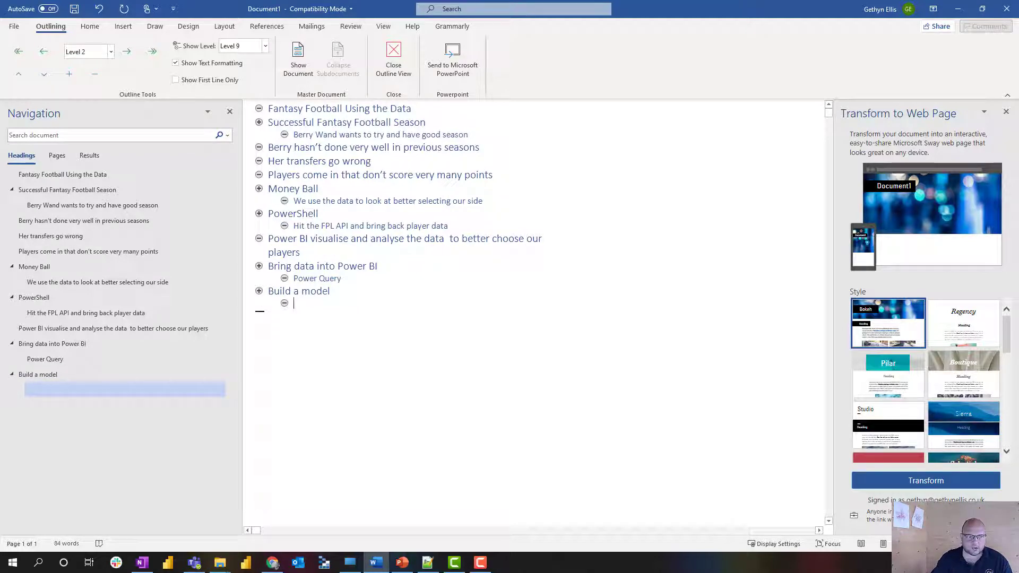
{"action": "key", "text": "alt+Tab"}
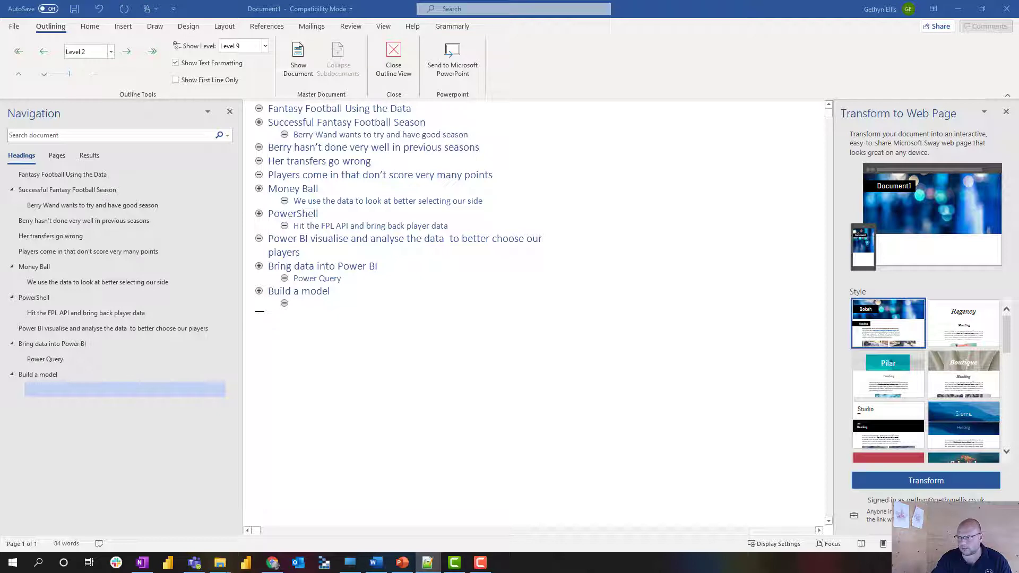
{"action": "left_click", "coordinate": [298, 304]}
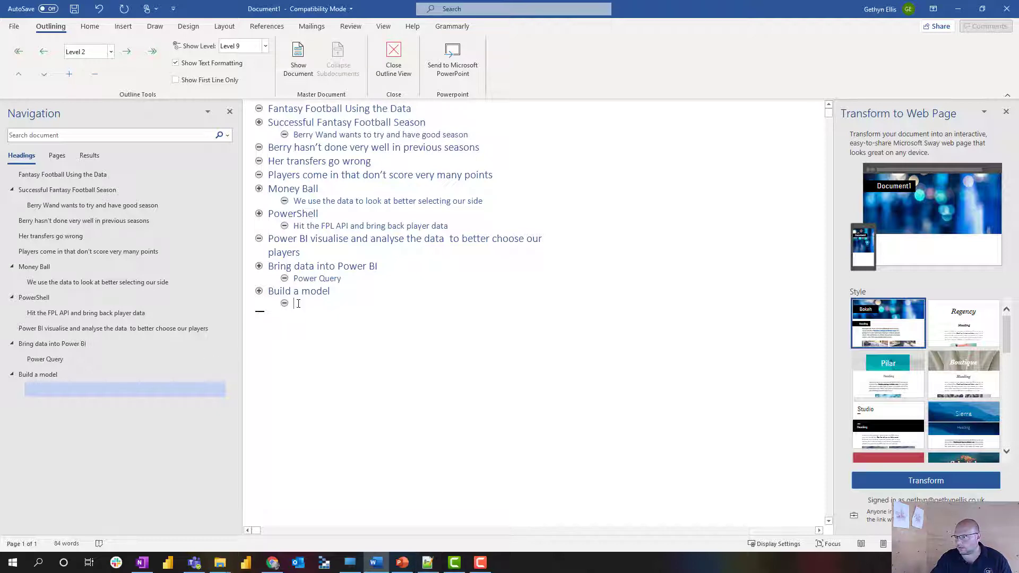
{"action": "right_click", "coordinate": [298, 304]}
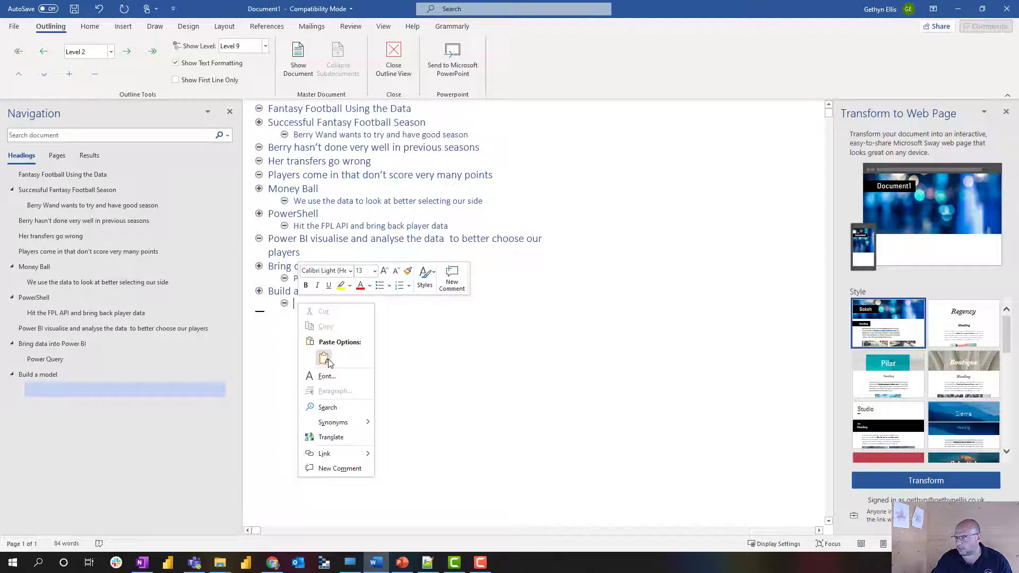
{"action": "key", "text": "Escape"}
{"action": "type", "text": "Proabaly use a star schema"}
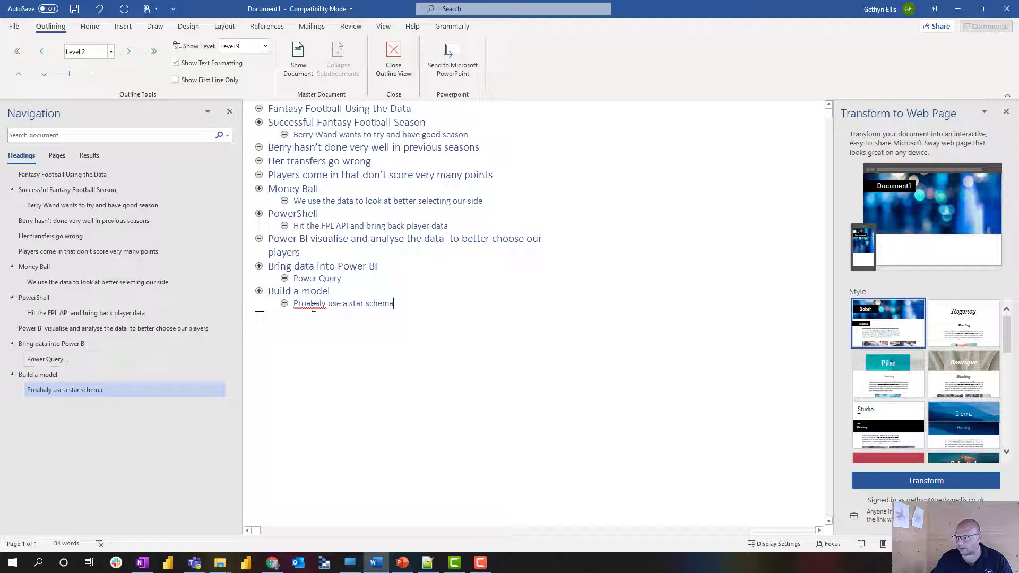
{"action": "right_click", "coordinate": [312, 307]}
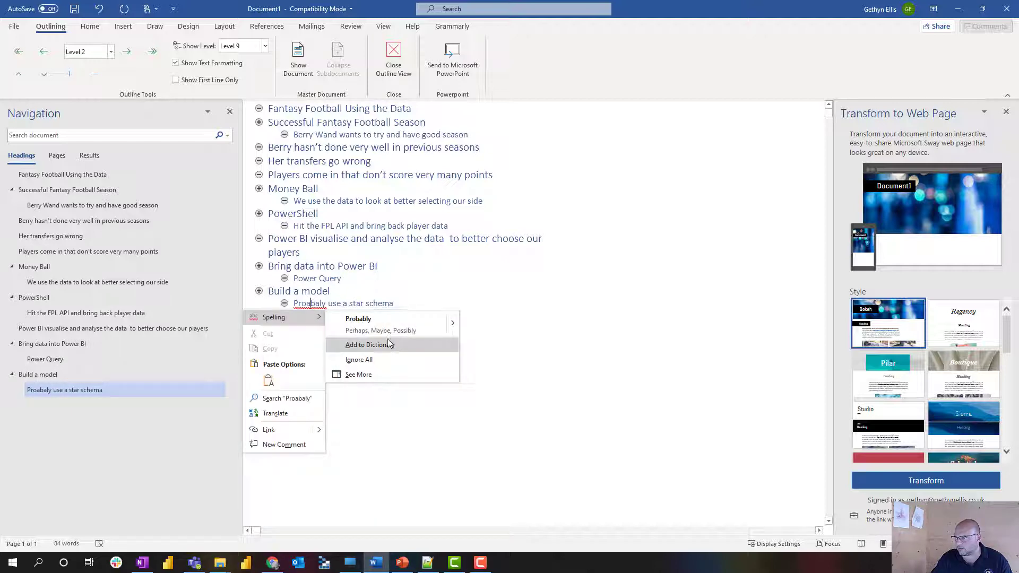
{"action": "left_click", "coordinate": [378, 324]}
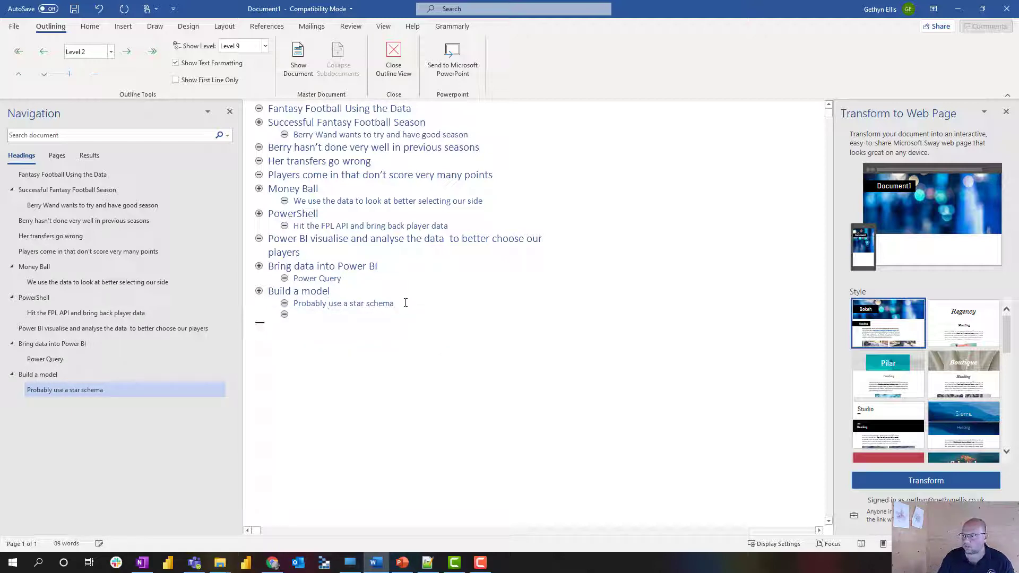
{"action": "left_click", "coordinate": [405, 302]}
{"action": "key", "text": "Return"}
{"action": "key", "text": "shift+Tab"}
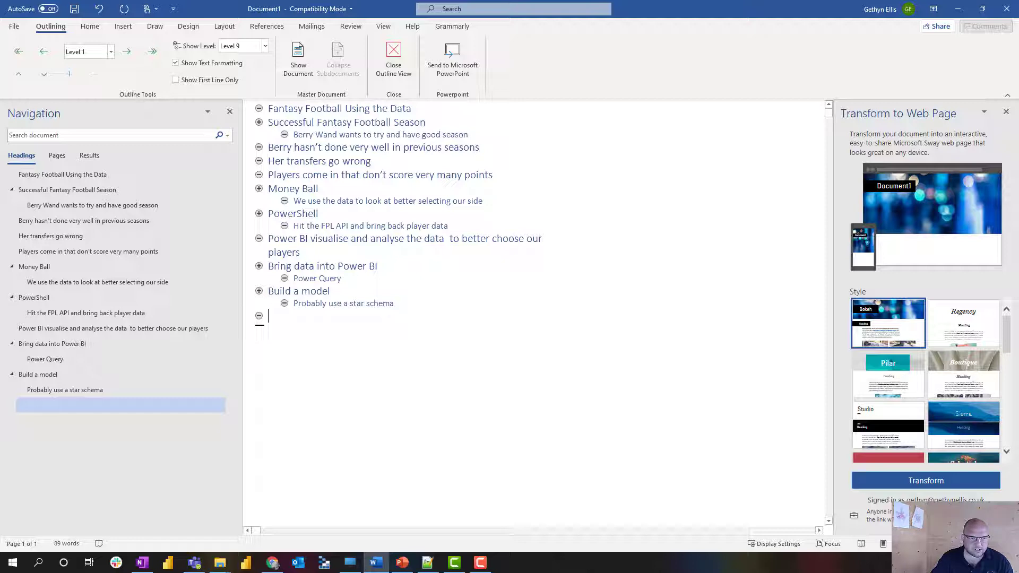
Paste four top-level headings and add the subpoint 'Last years winning score' under Fantasy League.
{"action": "key", "text": "alt+Tab"}
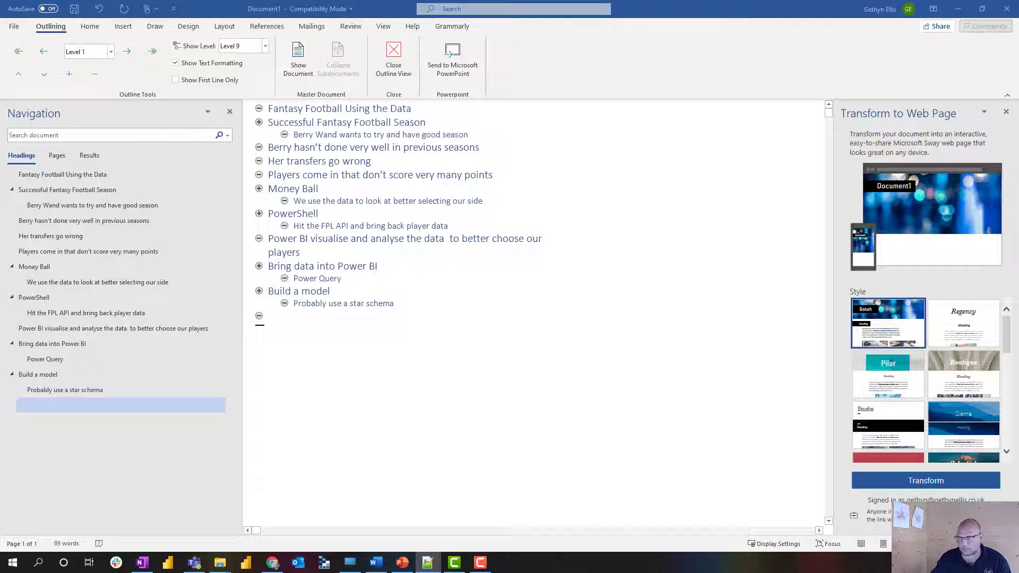
{"action": "left_click", "coordinate": [286, 318]}
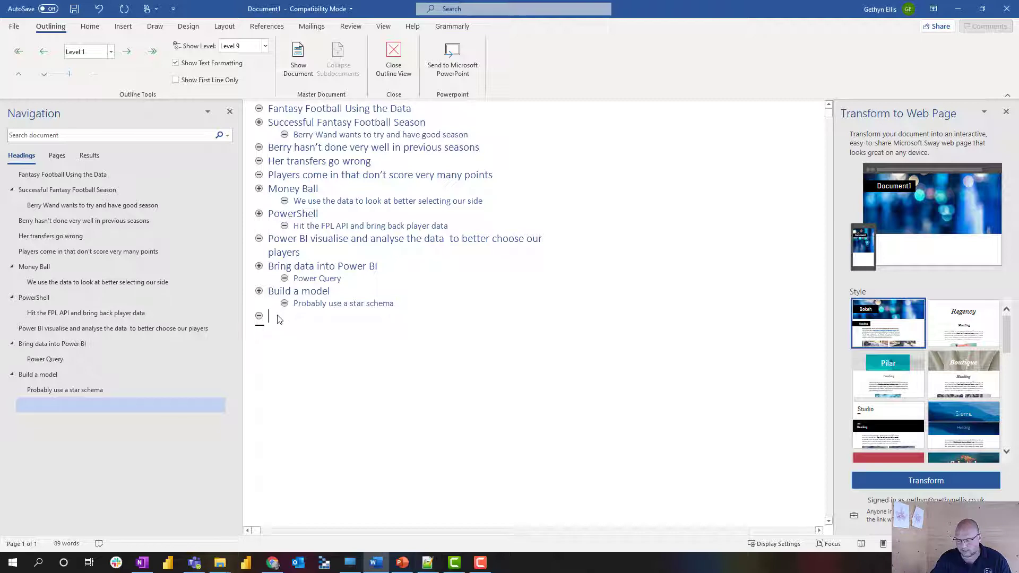
{"action": "type", "text": "Build some visuals Looks for  patterns in the data Make team selection based on the data - no hunches What you need to win Fantasy League"}
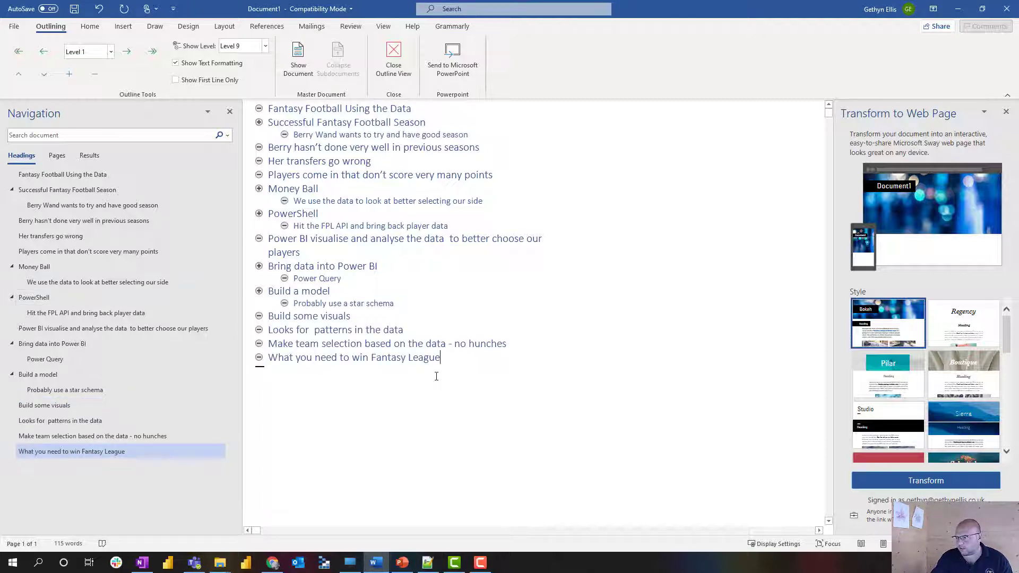
{"action": "key", "text": "Return"}
{"action": "key", "text": "Tab"}
{"action": "type", "text": "Last years winning score"}
{"action": "key", "text": "Return"}
{"action": "key", "text": "shift+Tab"}
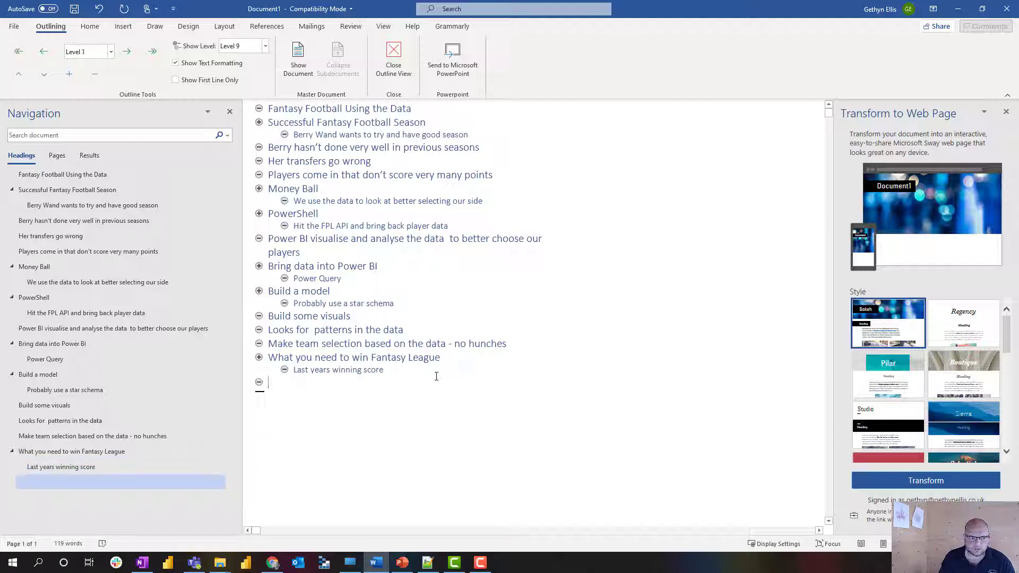
Add 'What you need to win a local league' with a subpoint on your friends league's winner and score.
{"action": "type", "text": "What"}
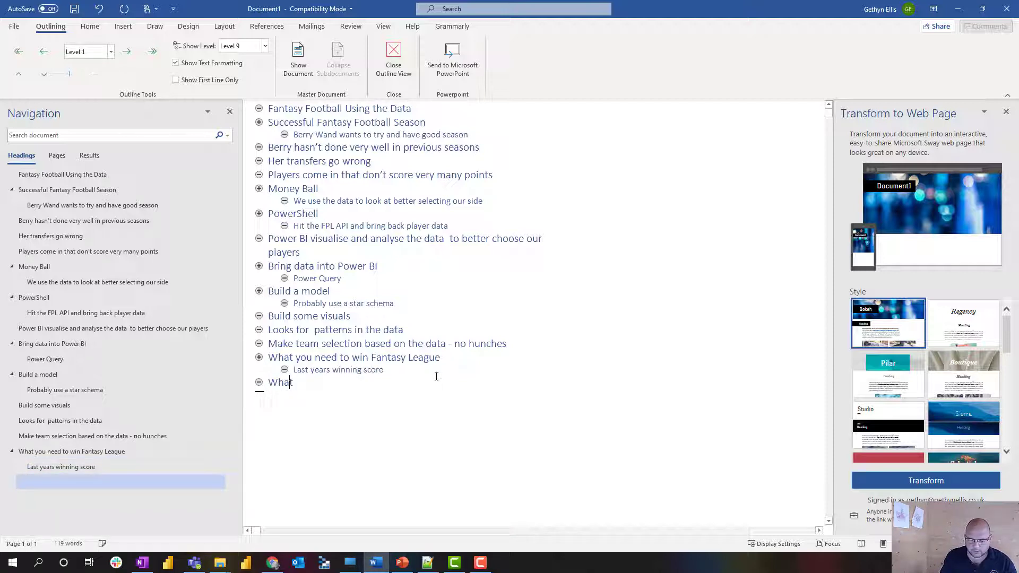
{"action": "type", "text": " you need to wi"}
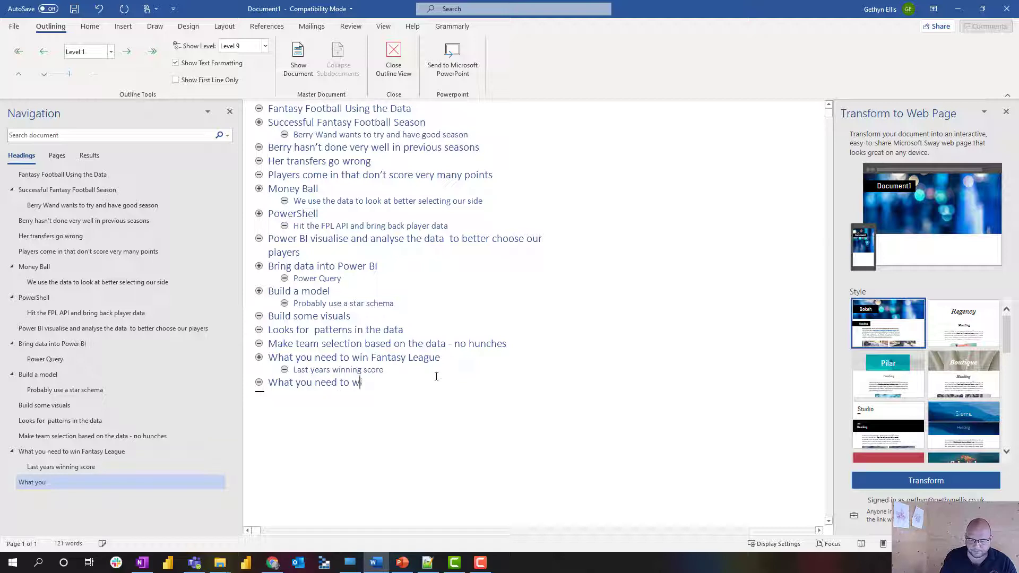
{"action": "type", "text": "n a local league"}
{"action": "key", "text": "Return"}
{"action": "key", "text": "Tab"}
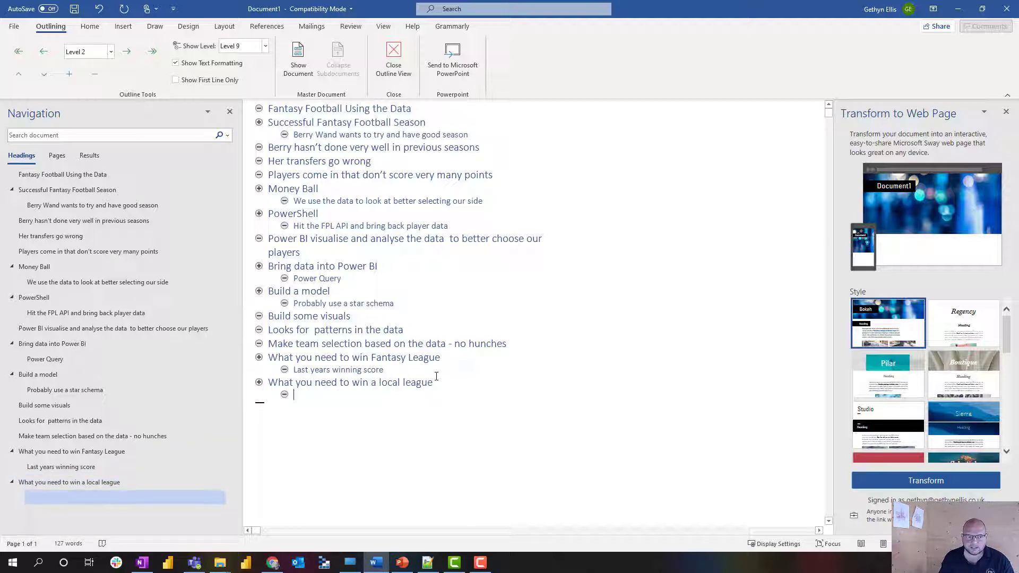
{"action": "type", "text": "Who "}
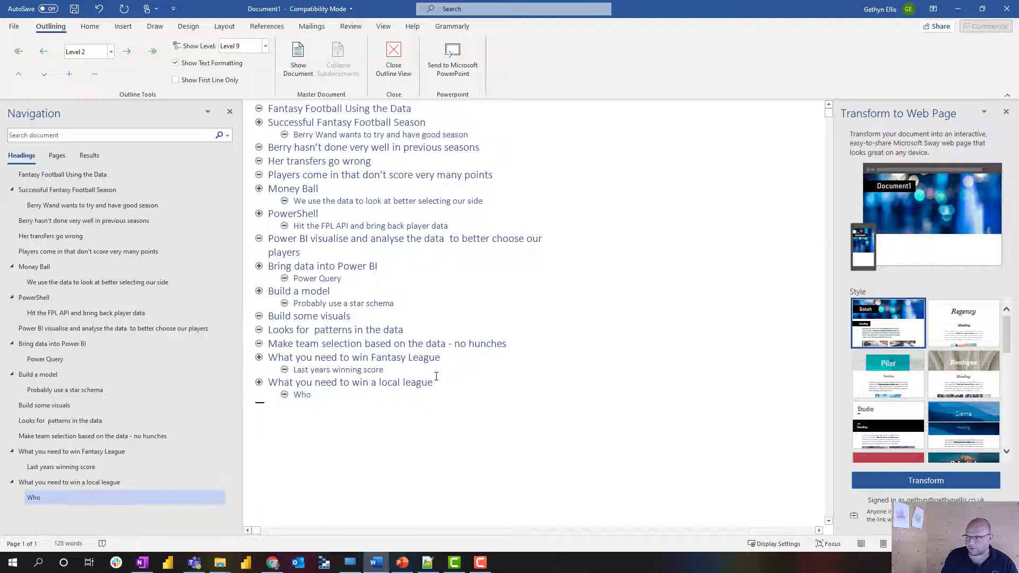
{"action": "type", "text": "won yo"}
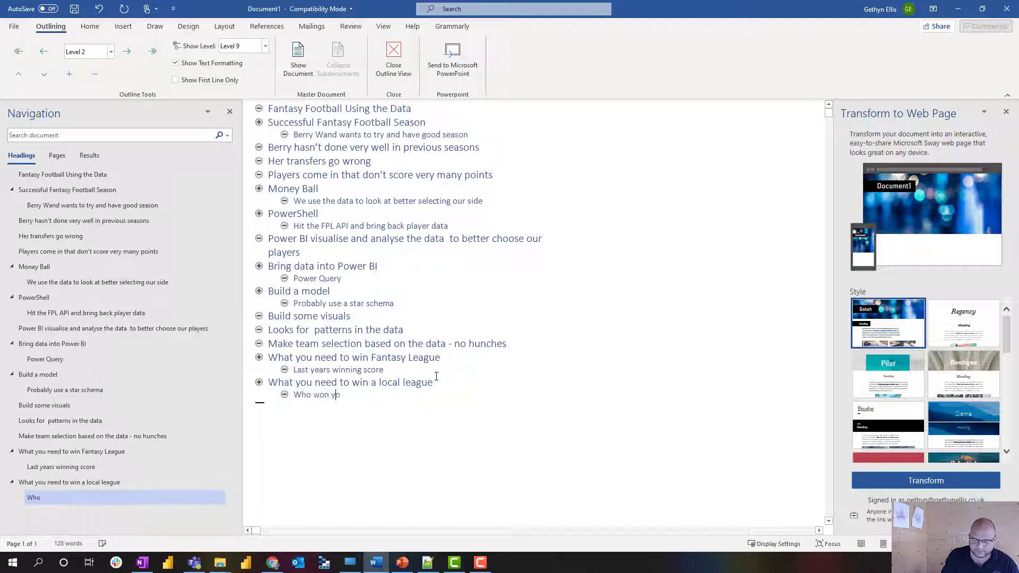
{"action": "type", "text": "ur frein"}
{"action": "key", "text": "BackSpace"}
{"action": "type", "text": "end"}
{"action": "key", "text": "BackSpace"}
{"action": "key", "text": "BackSpace"}
{"action": "key", "text": "BackSpace"}
{"action": "key", "text": "BackSpace"}
{"action": "key", "text": "BackSpace"}
{"action": "type", "text": "ie"}
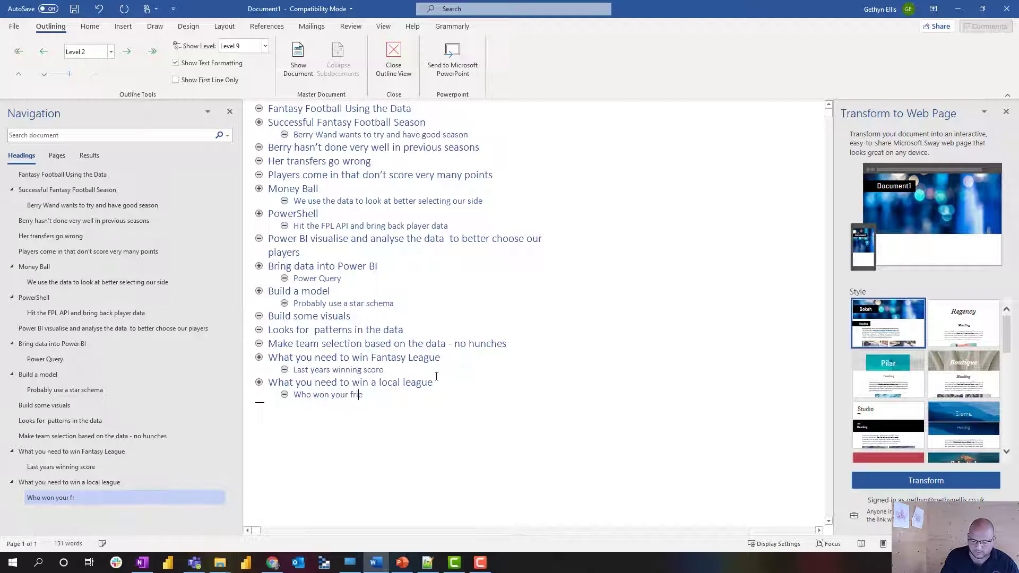
{"action": "type", "text": "nds league yeart"}
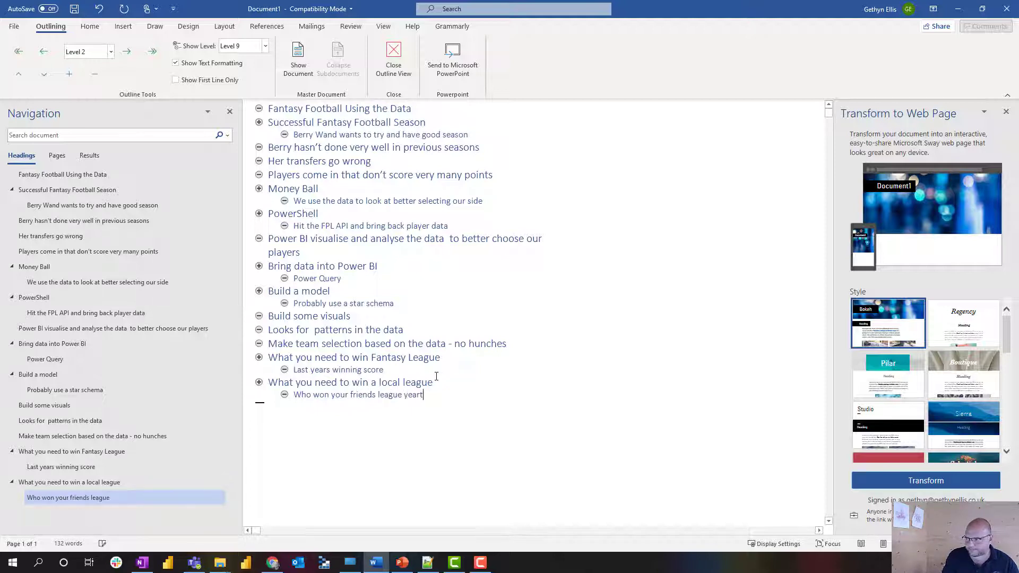
{"action": "key", "text": "BackSpace"}
{"action": "key", "text": "BackSpace"}
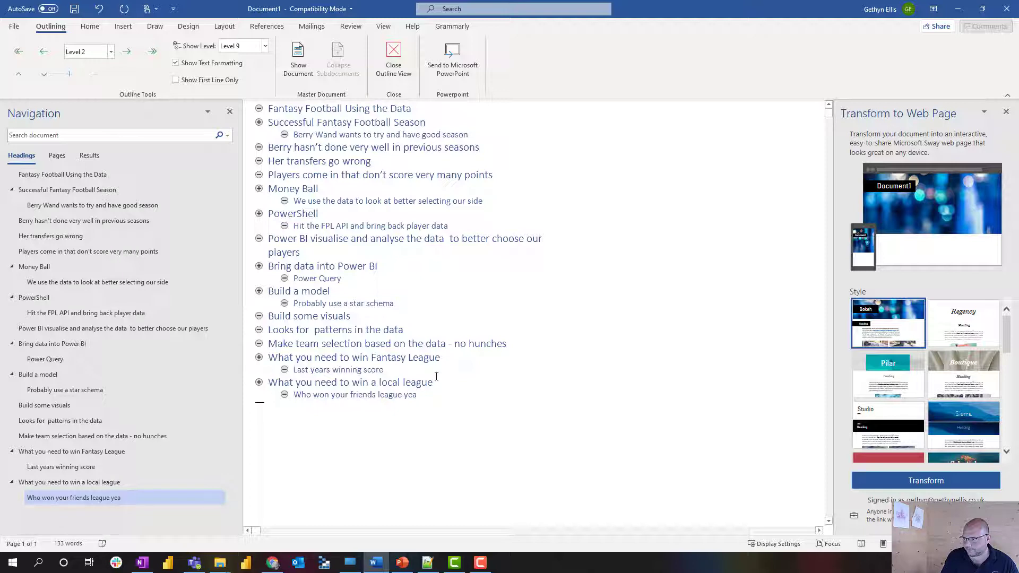
{"action": "type", "text": "r and wha"}
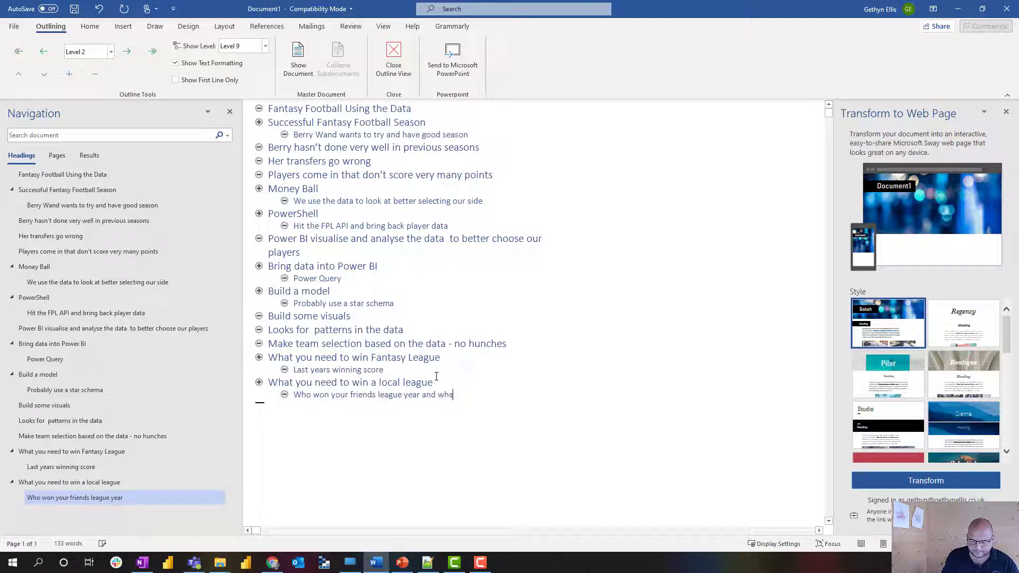
{"action": "type", "text": "t socre"}
{"action": "key", "text": "BackSpace"}
{"action": "key", "text": "BackSpace"}
{"action": "type", "text": "re"}
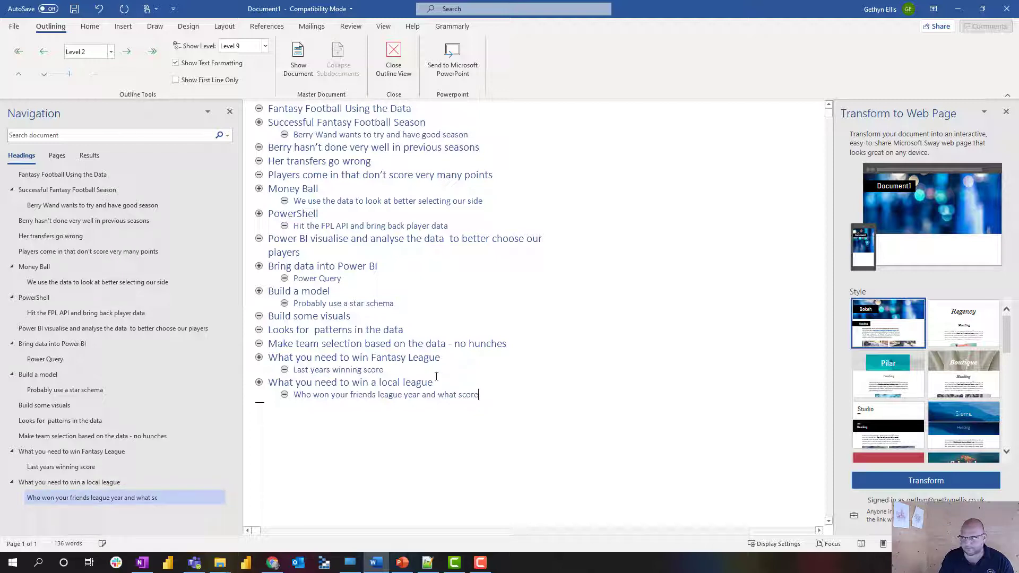
{"action": "key", "text": "Return"}
{"action": "key", "text": "shift+Tab"}
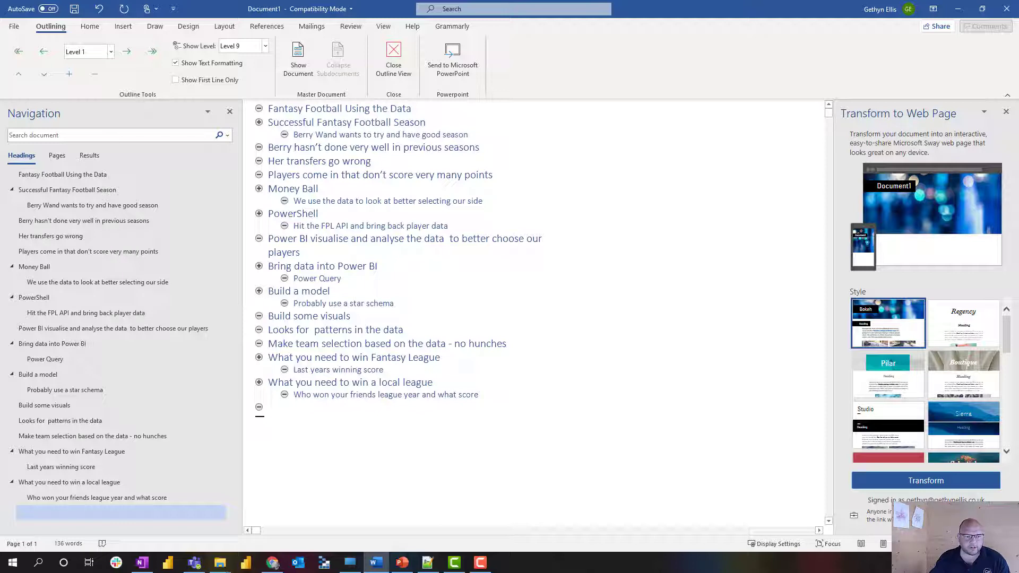
Paste the five closing lines as Keep Text Only, ending with 'Try your luck in our league'.
{"action": "key", "text": "alt+Tab"}
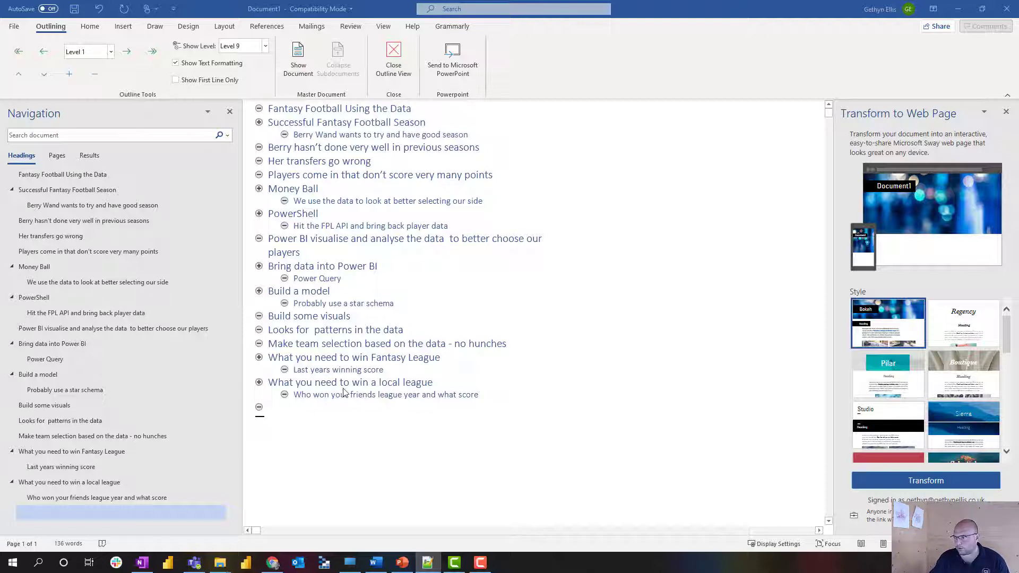
{"action": "left_click", "coordinate": [273, 407]}
{"action": "right_click", "coordinate": [273, 407]}
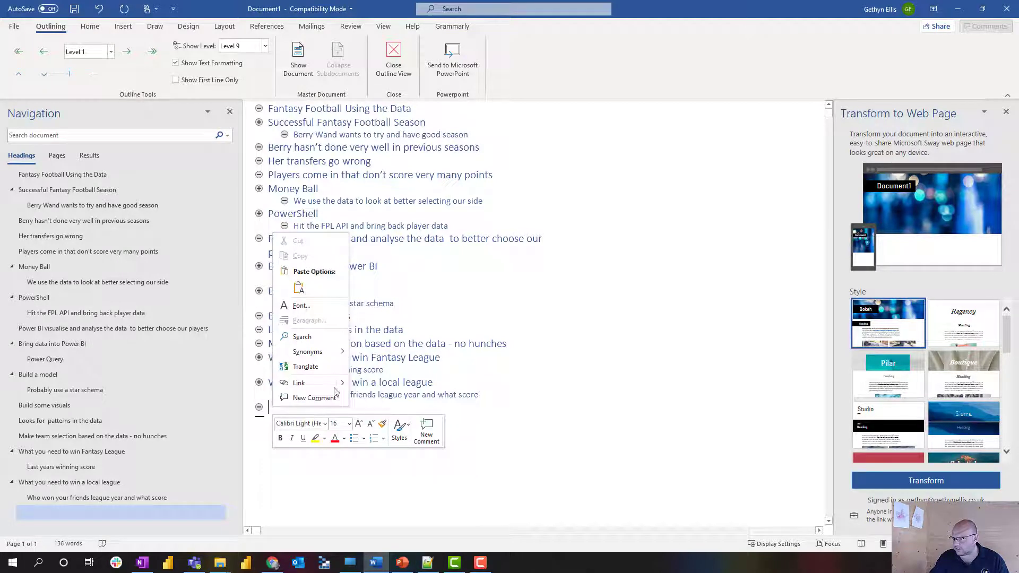
{"action": "left_click", "coordinate": [299, 287]}
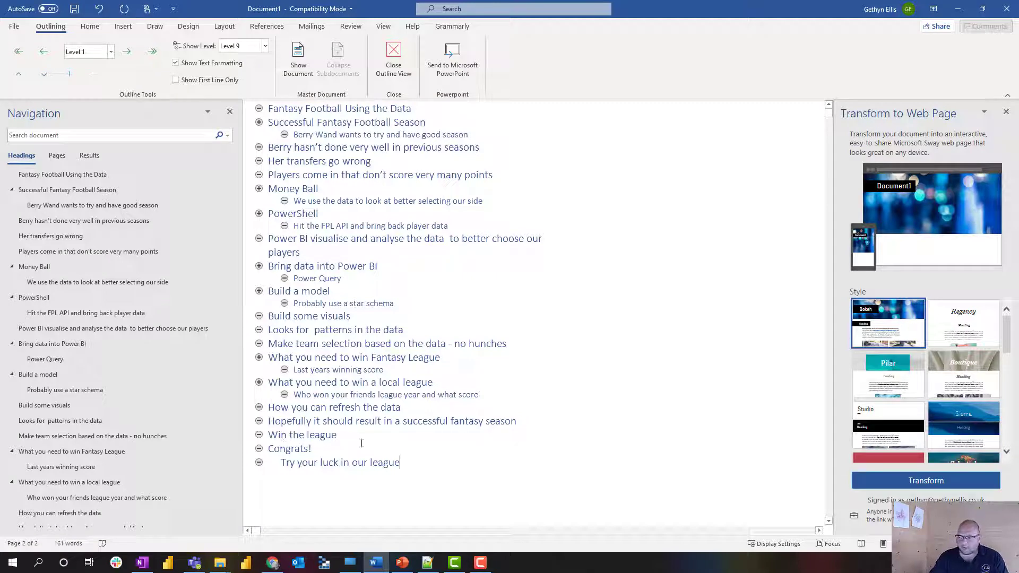
{"action": "left_click", "coordinate": [407, 470]}
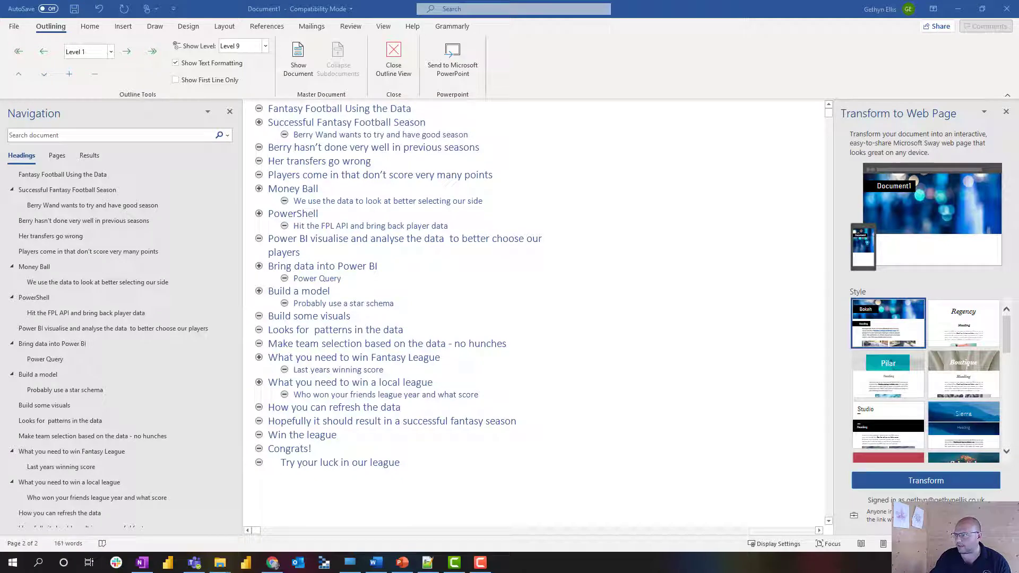
{"action": "left_click", "coordinate": [454, 63]}
Send the outline to PowerPoint, enable editing, and apply the football-in-net Design Idea to the title slide.
{"action": "left_click", "coordinate": [454, 63]}
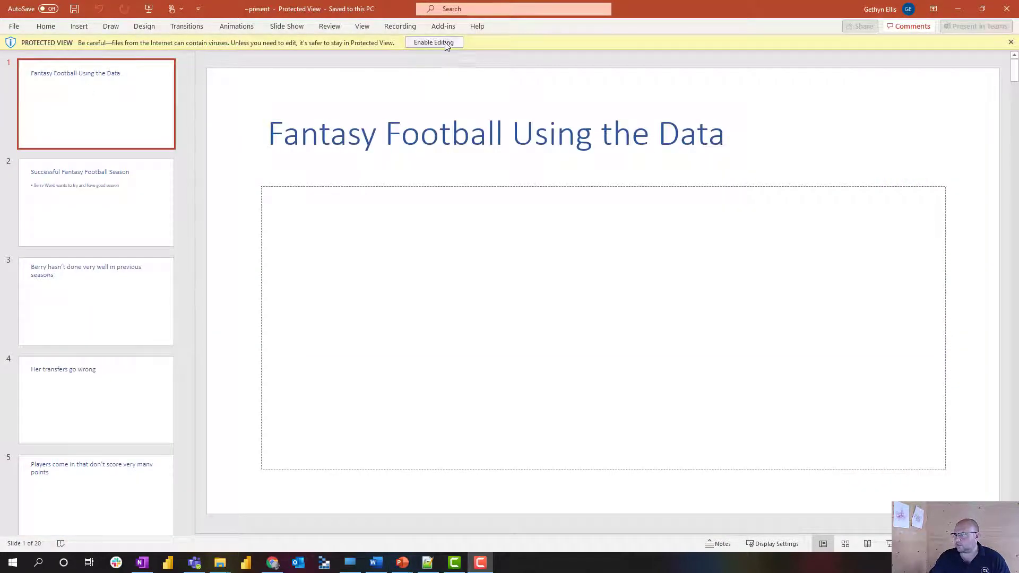
{"action": "left_click", "coordinate": [445, 43]}
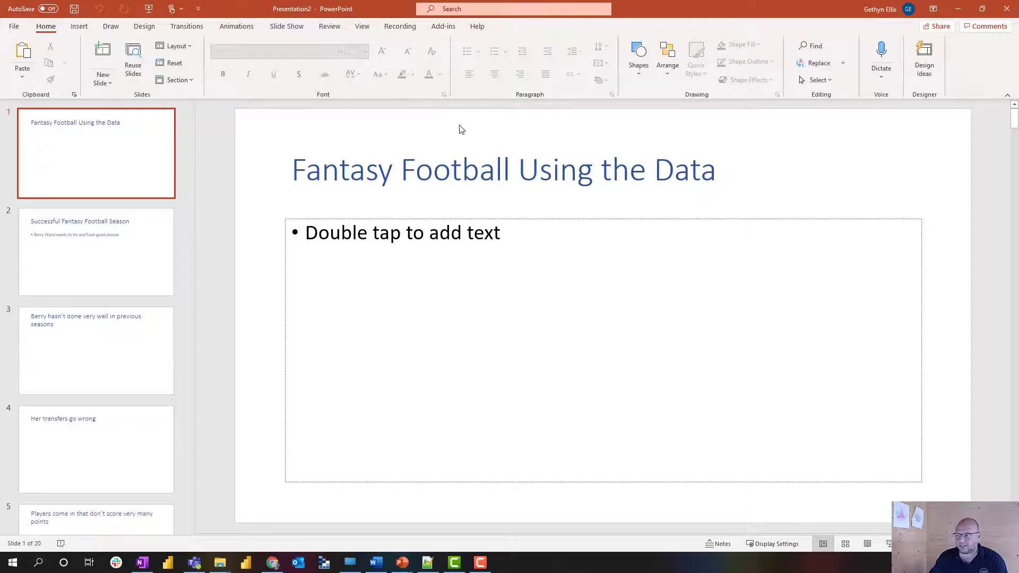
{"action": "left_click", "coordinate": [926, 63]}
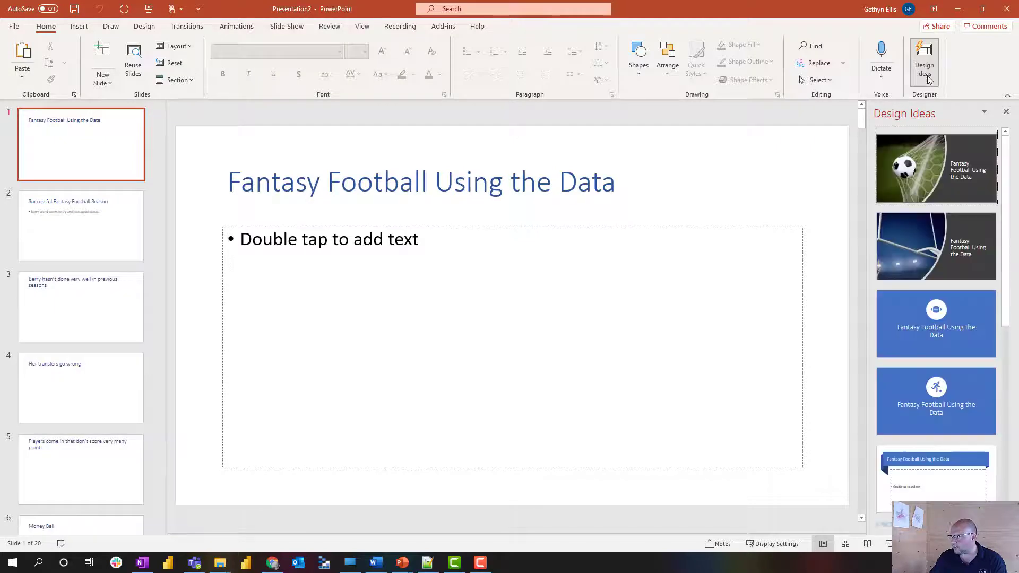
{"action": "left_click", "coordinate": [943, 168]}
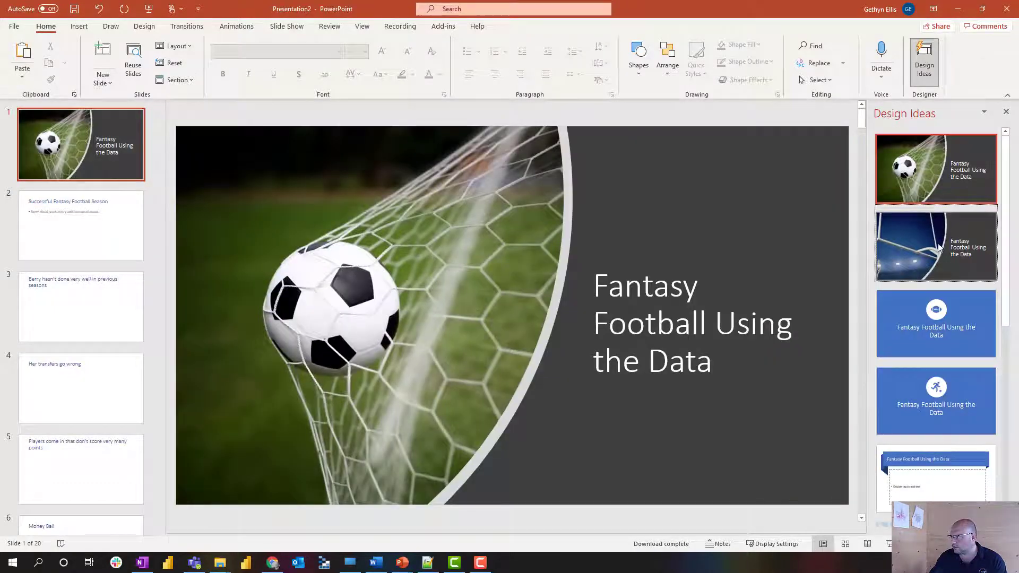